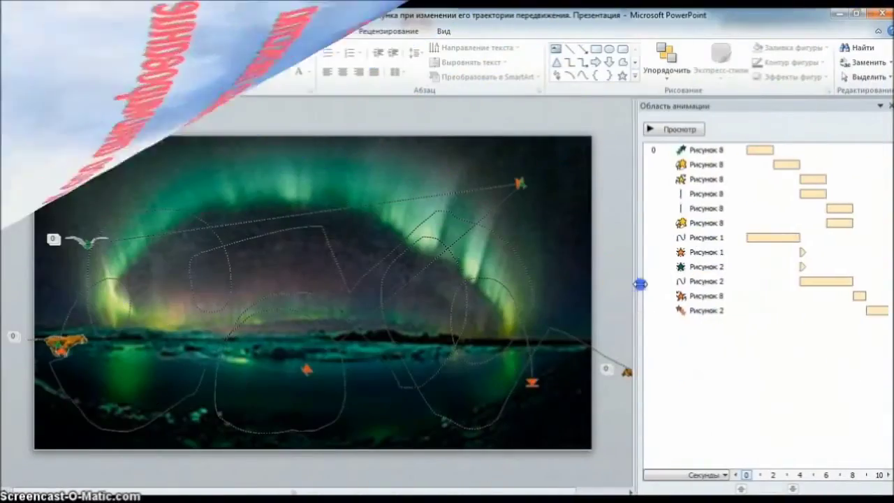
# Step: Narrow the Animation Pane to enlarge the aurora slide and switch to the Анимация tab
pyautogui.moveTo(693, 266); pyautogui.dragTo(792, 245)
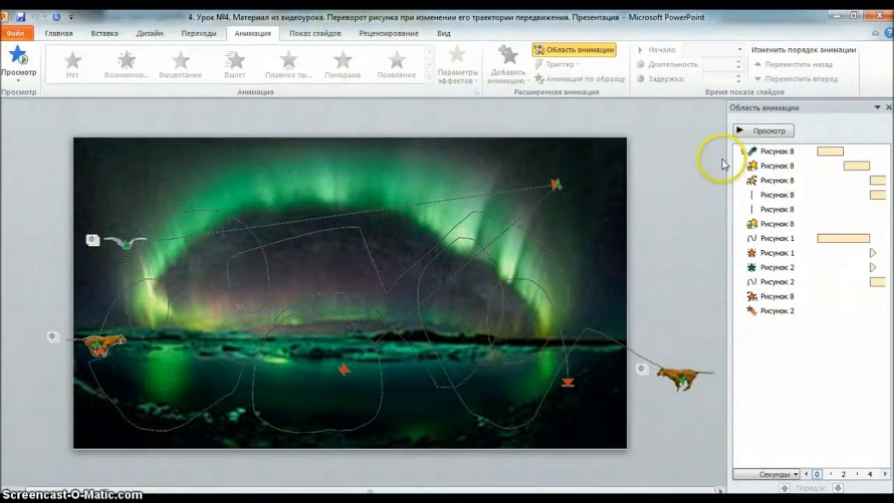
pyautogui.click(723, 164)
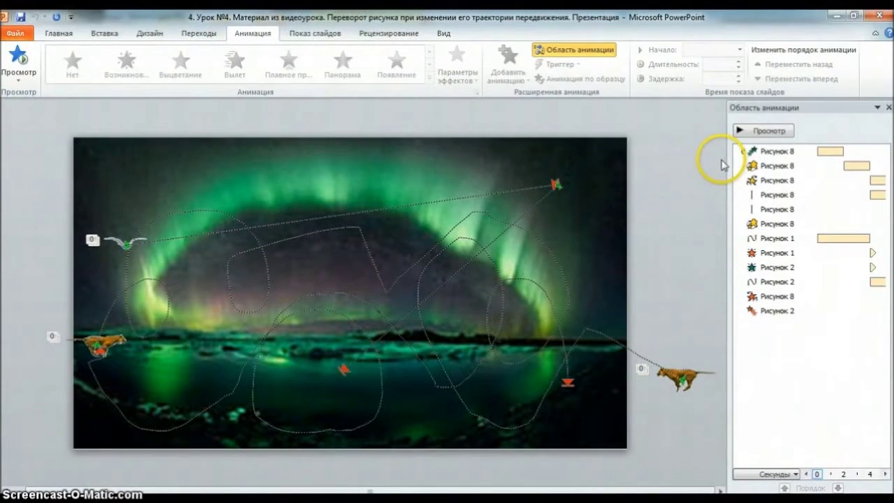
# Step: Preview the gull and tiger motion-path animations
pyautogui.click(764, 134)
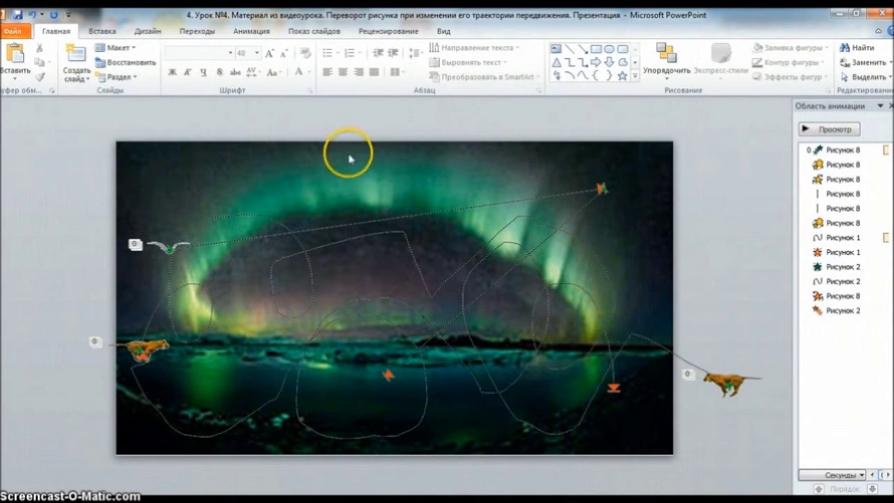
# Step: Draw a text box near the slide top and stretch it to the slide's left edge
pyautogui.click(102, 30)
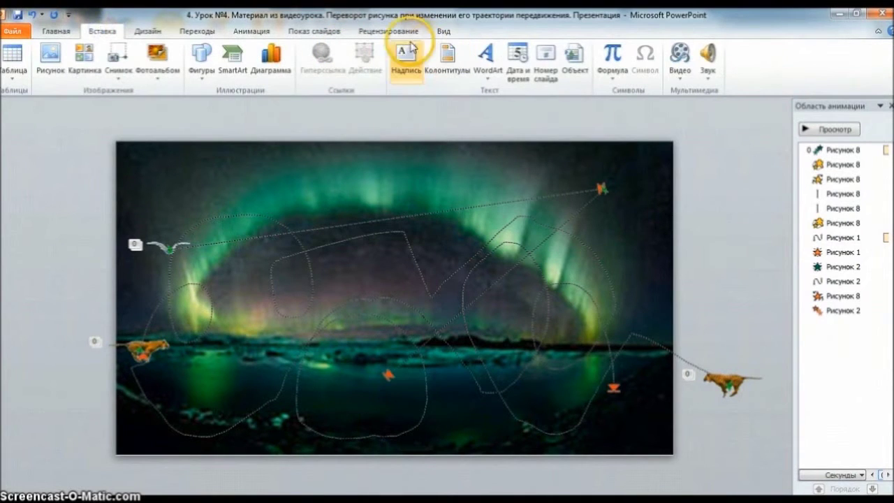
pyautogui.click(402, 52)
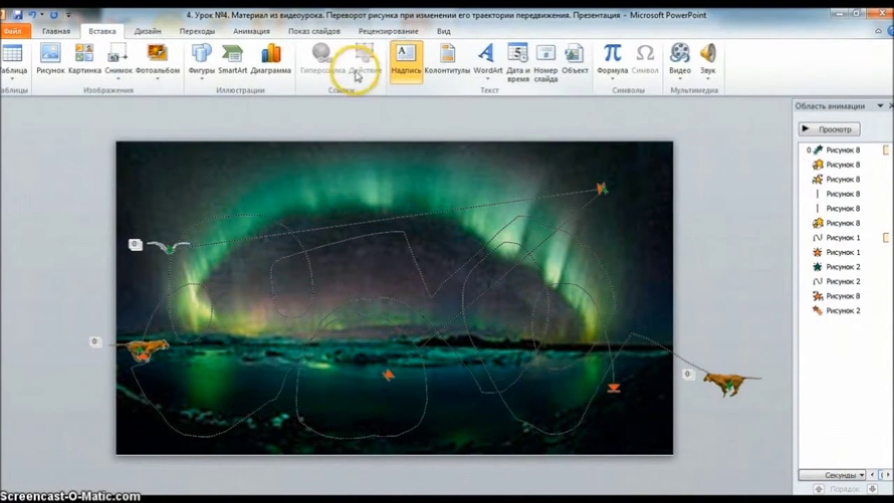
pyautogui.moveTo(133, 179); pyautogui.dragTo(675, 205)
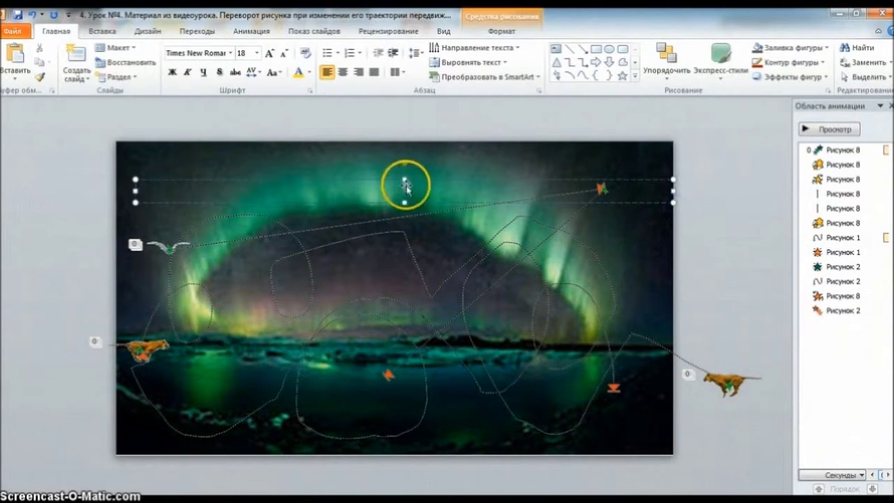
pyautogui.click(130, 190)
pyautogui.moveTo(118, 190); pyautogui.dragTo(118, 189)
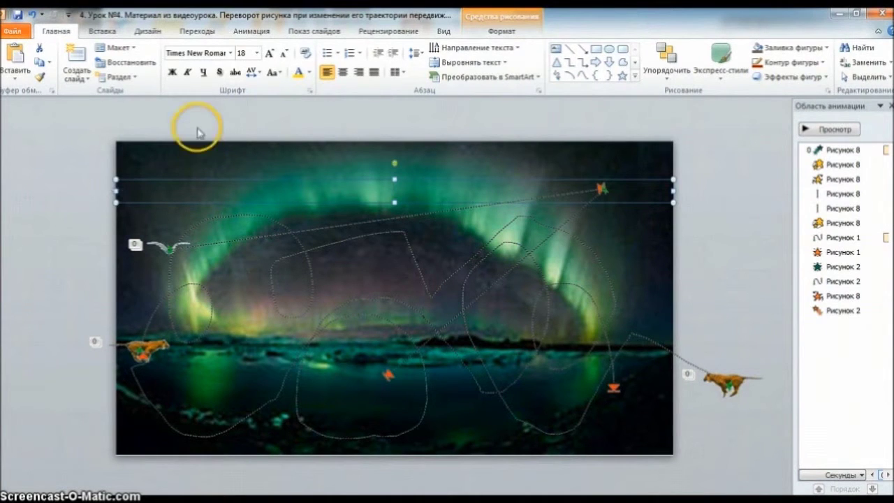
# Step: Make the title box text bold, italic, shadowed and 48 point
pyautogui.click(172, 73)
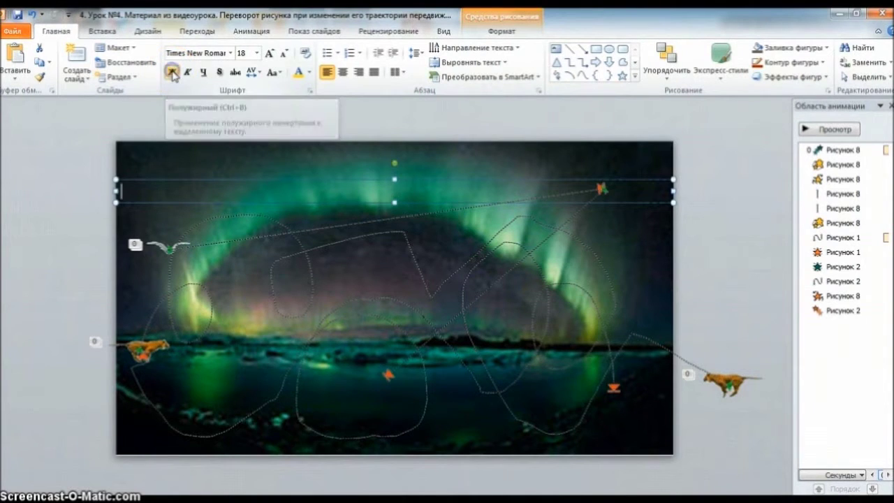
pyautogui.click(187, 72)
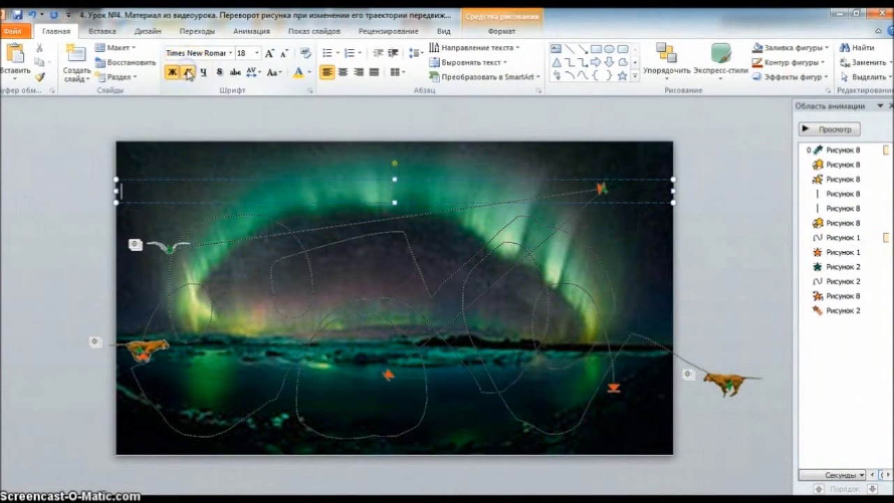
pyautogui.click(221, 73)
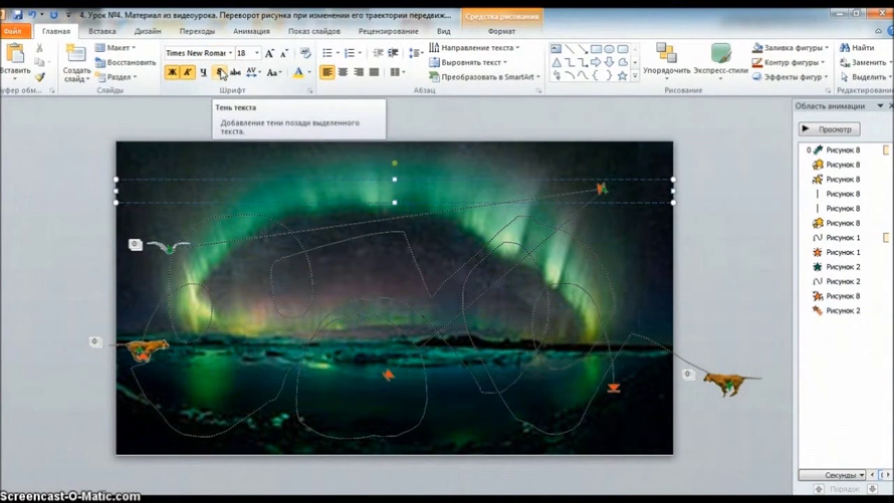
pyautogui.click(232, 90)
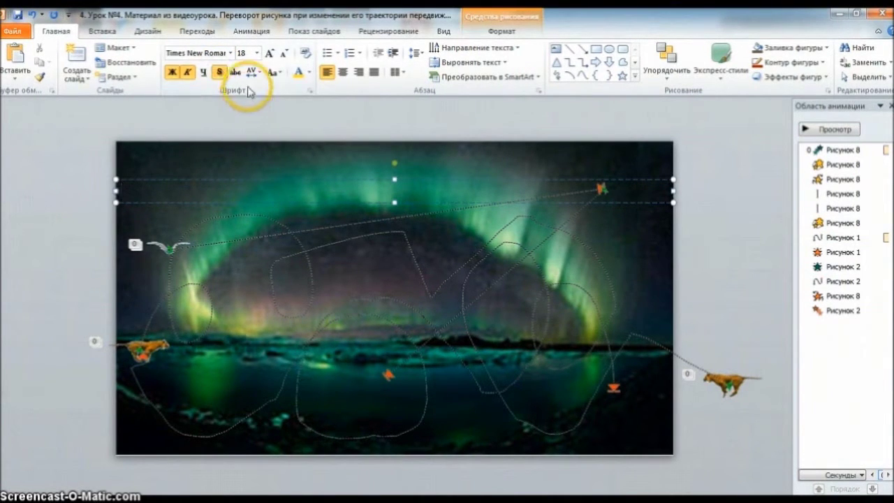
pyautogui.click(256, 53)
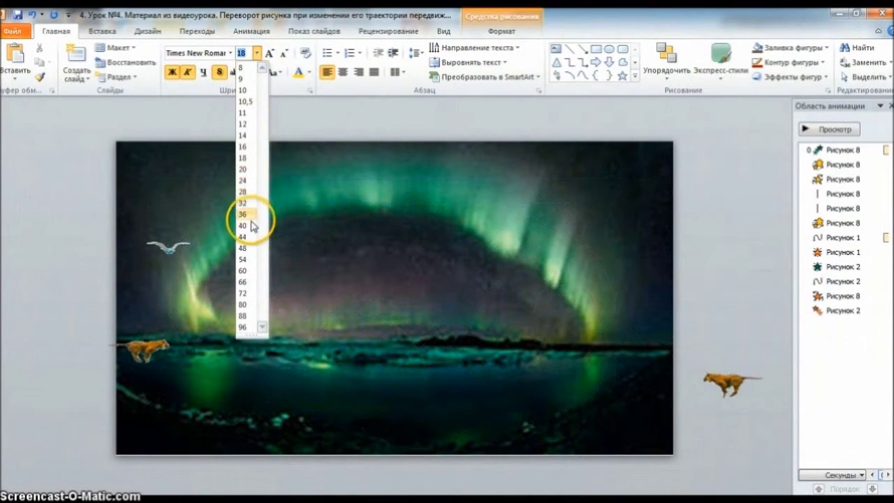
pyautogui.click(249, 248)
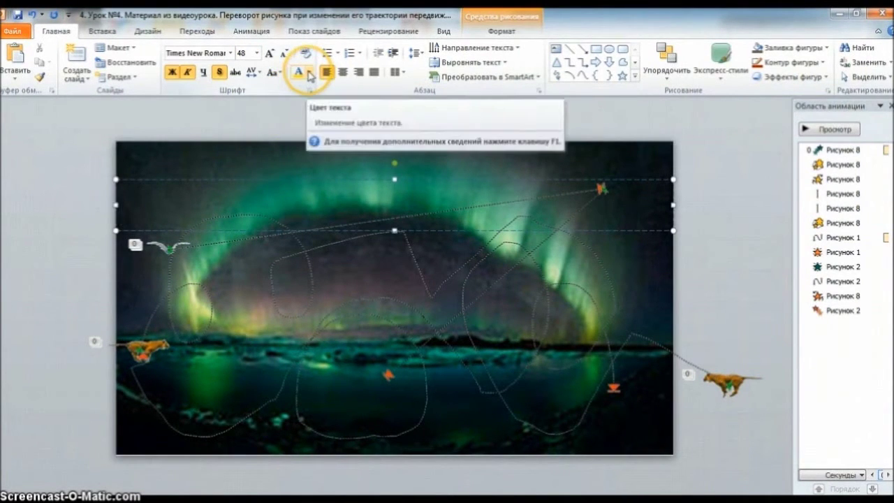
# Step: Set the title text to yellow, centred Times New Roman, with the cursor in the box
pyautogui.click(310, 74)
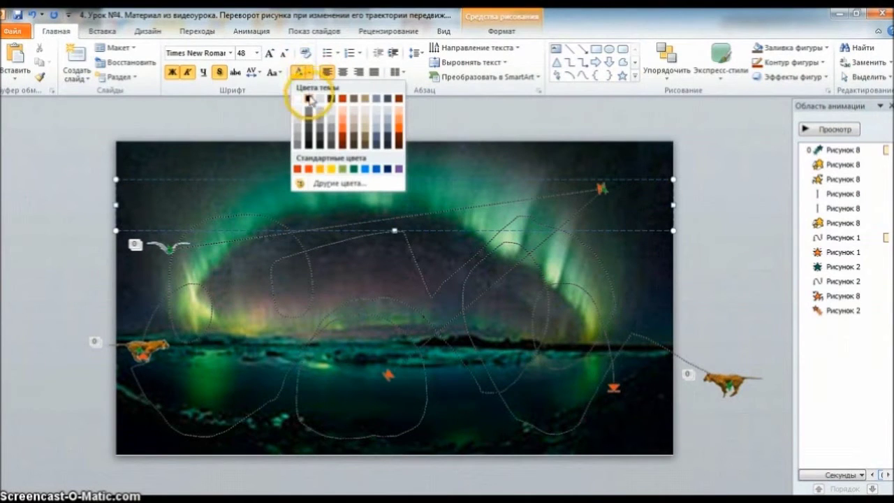
pyautogui.click(327, 169)
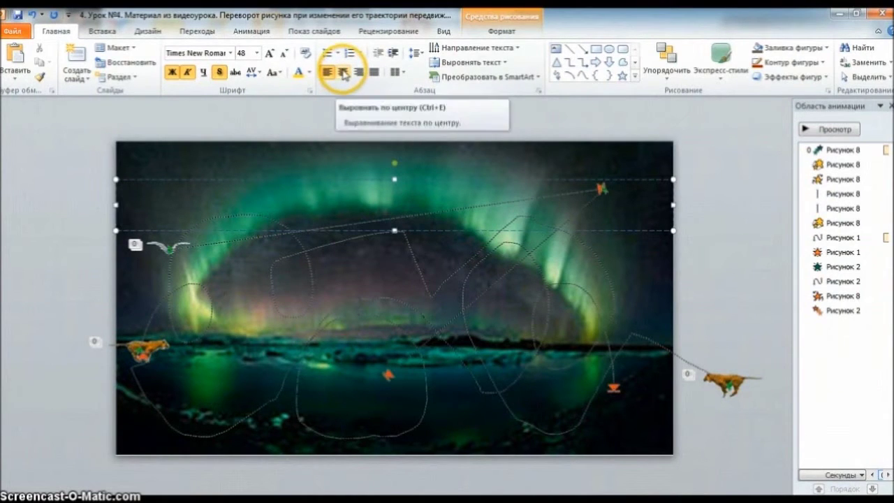
pyautogui.click(343, 73)
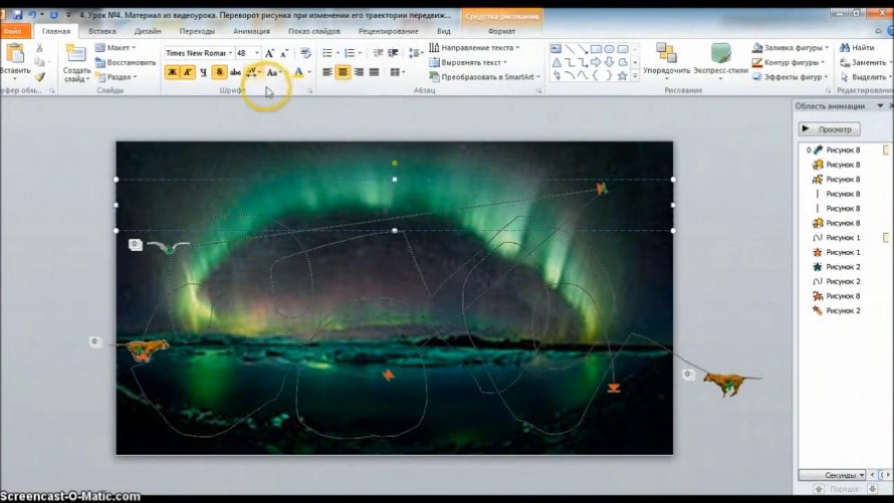
pyautogui.click(230, 54)
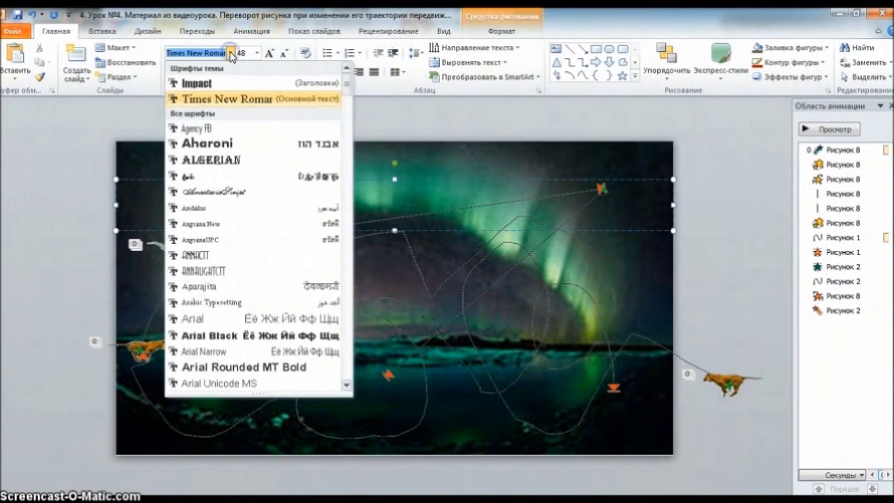
pyautogui.click(368, 119)
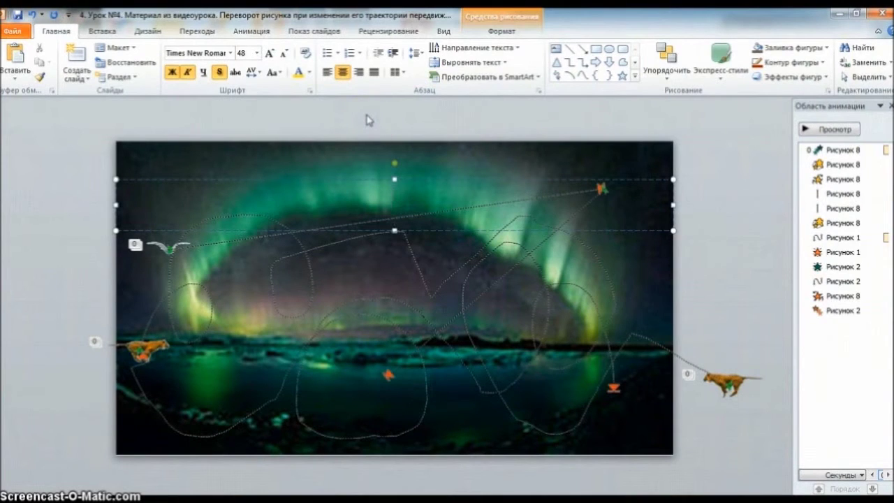
pyautogui.moveTo(393, 199); pyautogui.dragTo(394, 202)
# Step: Type the title 'Чайка и тигр на слайде' into the text box
pyautogui.write('Ч')
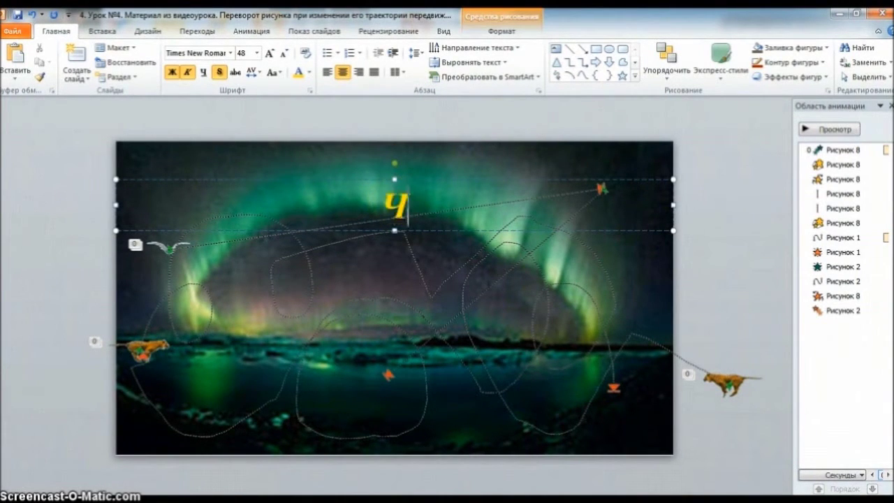
pyautogui.write('а')
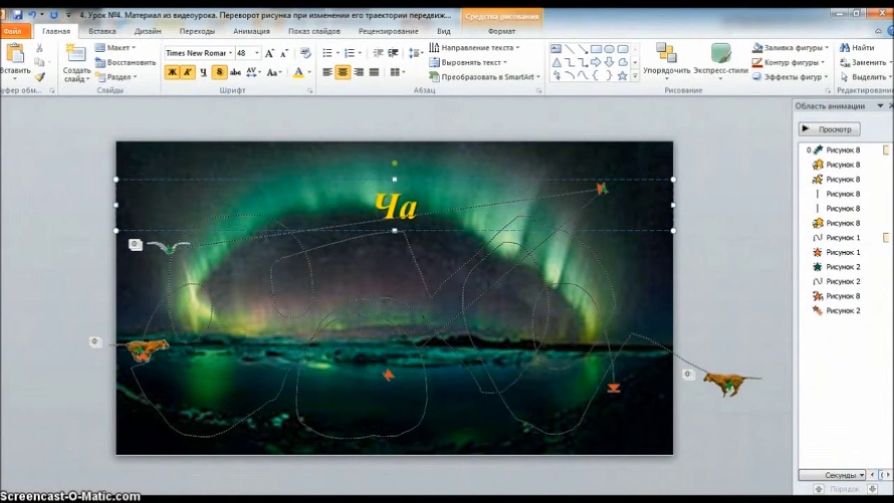
pyautogui.write('йк')
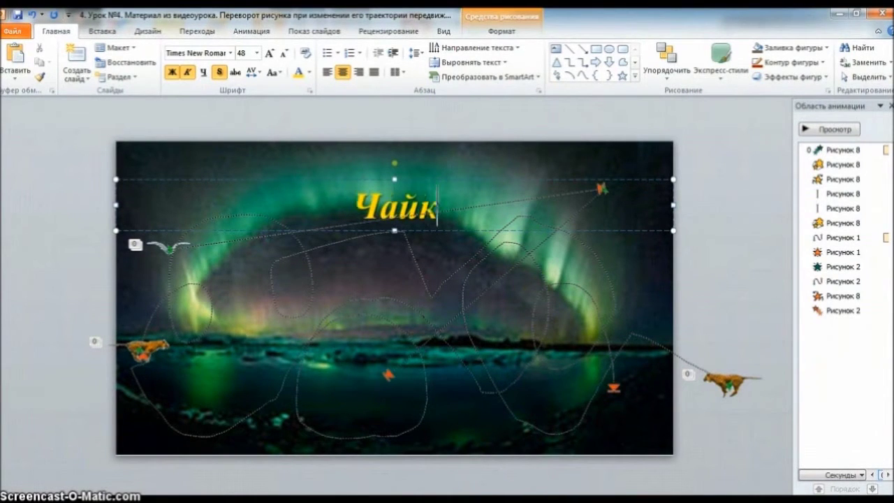
pyautogui.write('а и т')
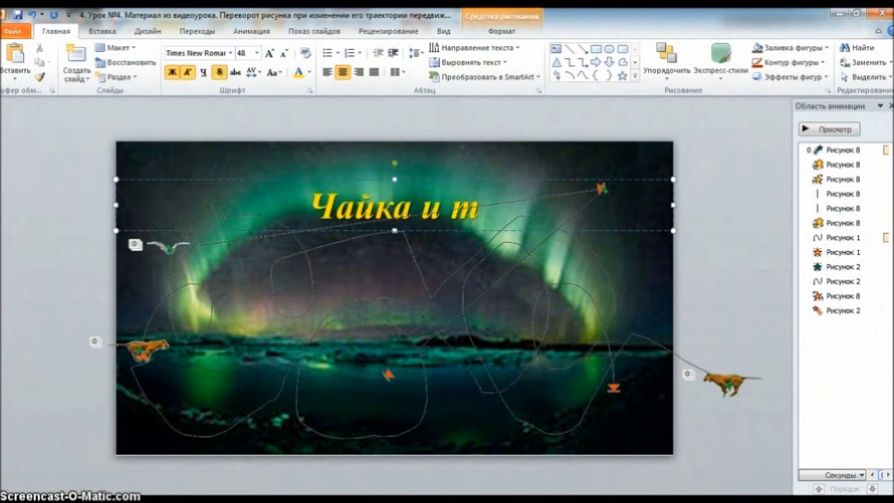
pyautogui.write('и')
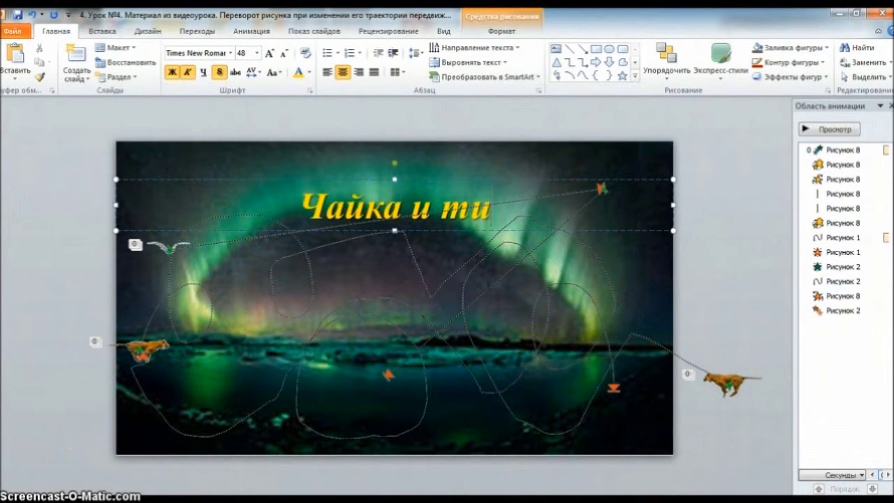
pyautogui.write('гр')
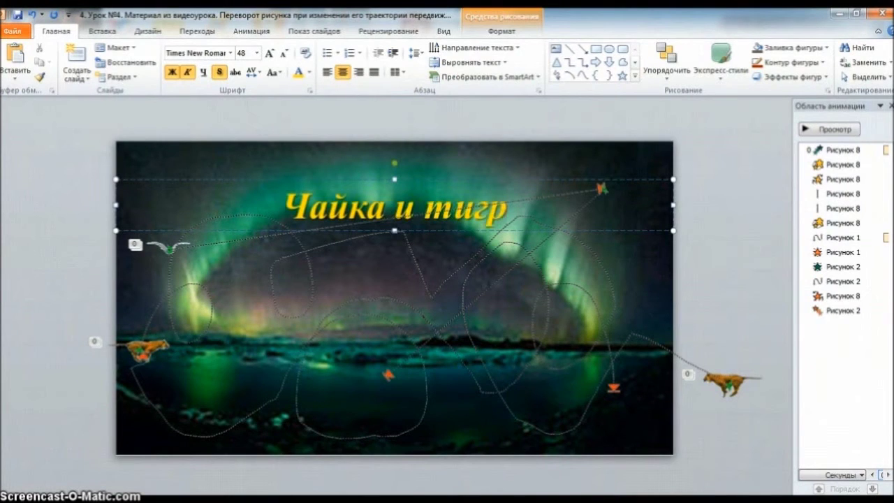
pyautogui.write(' на сла')
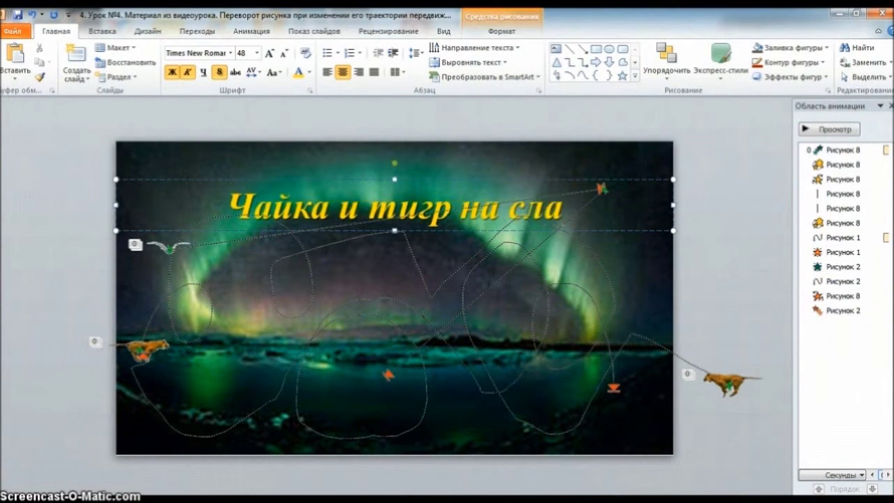
pyautogui.write('йде')
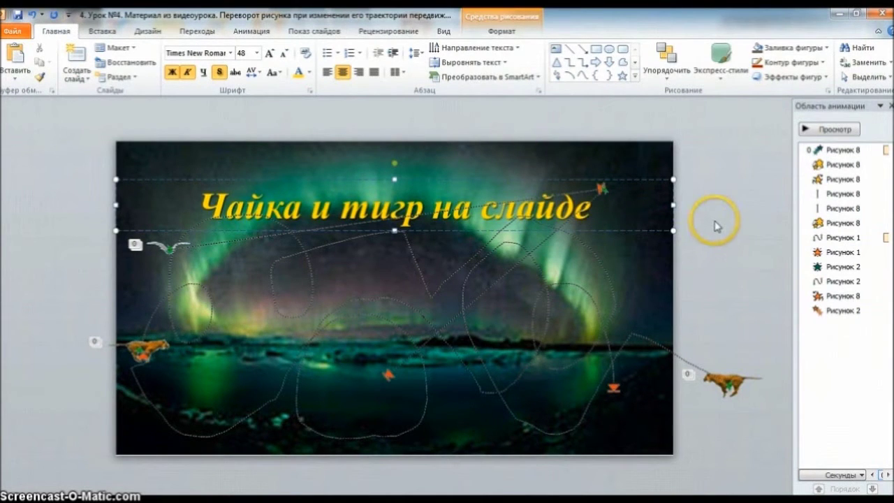
pyautogui.click(590, 209)
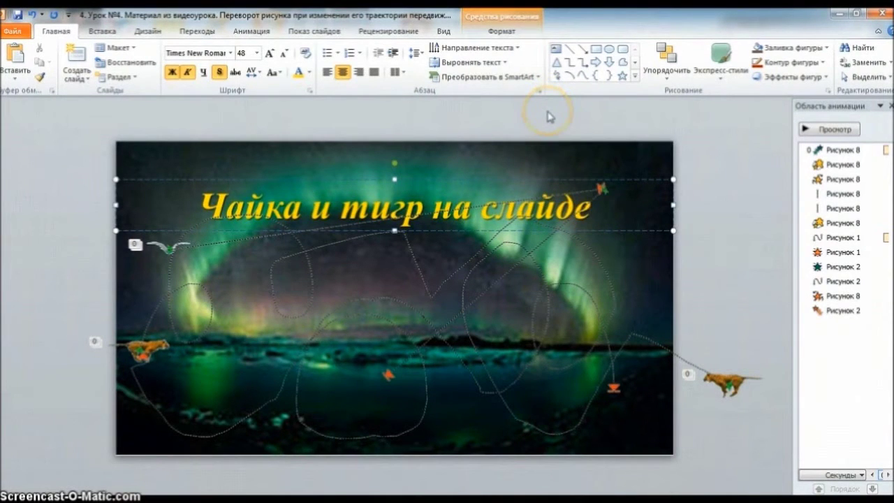
# Step: Add a Выскакивание entrance to the title, starting with the previous animation, and reveal the timeline
pyautogui.click(251, 31)
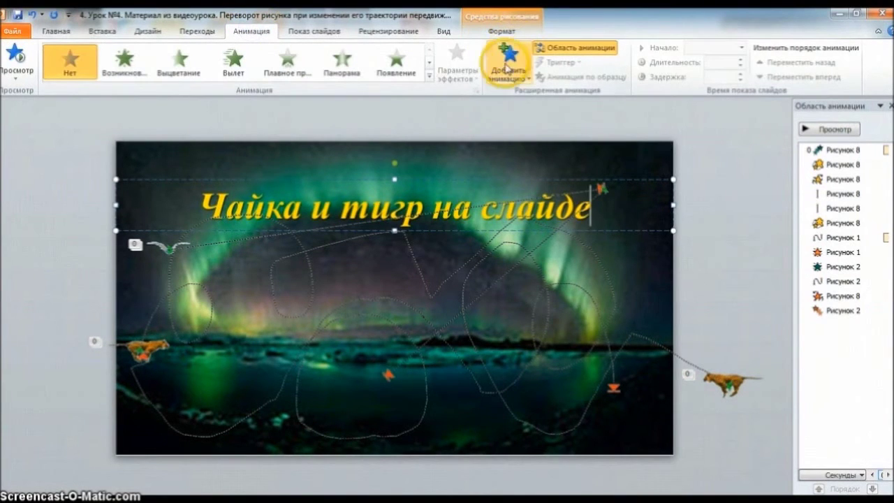
pyautogui.click(504, 70)
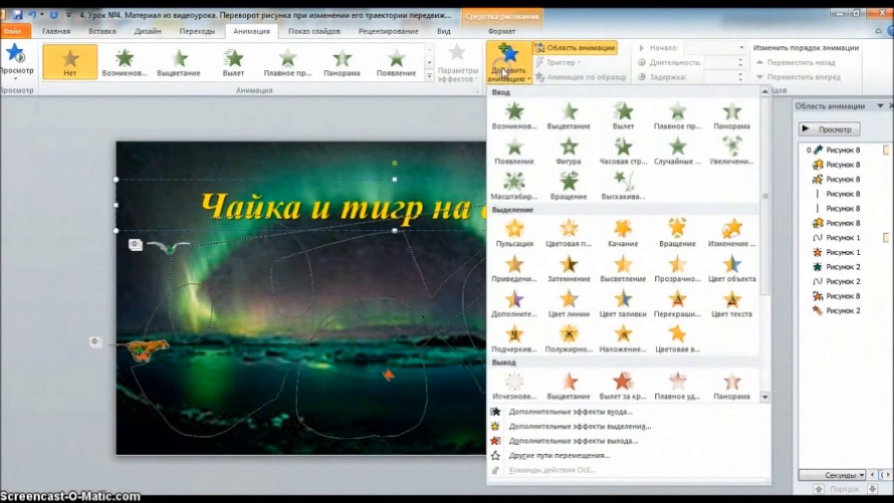
pyautogui.click(609, 185)
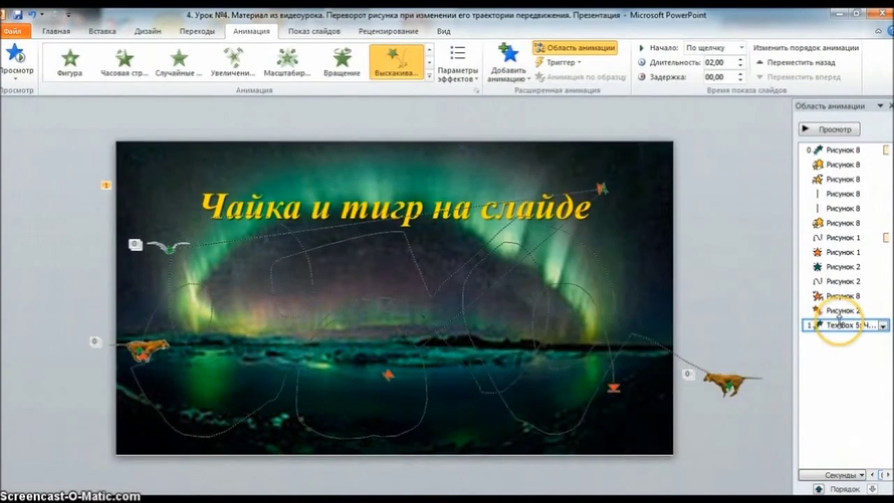
pyautogui.rightClick(838, 323)
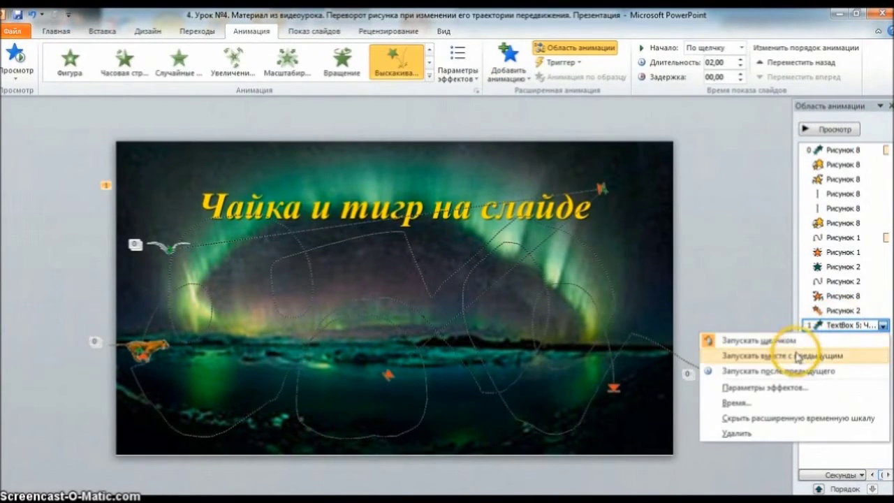
pyautogui.click(795, 356)
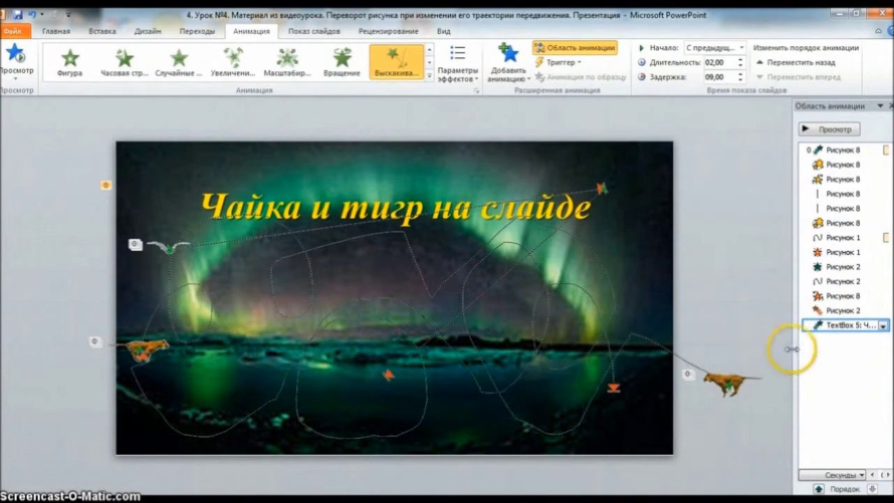
pyautogui.moveTo(792, 279); pyautogui.dragTo(572, 293)
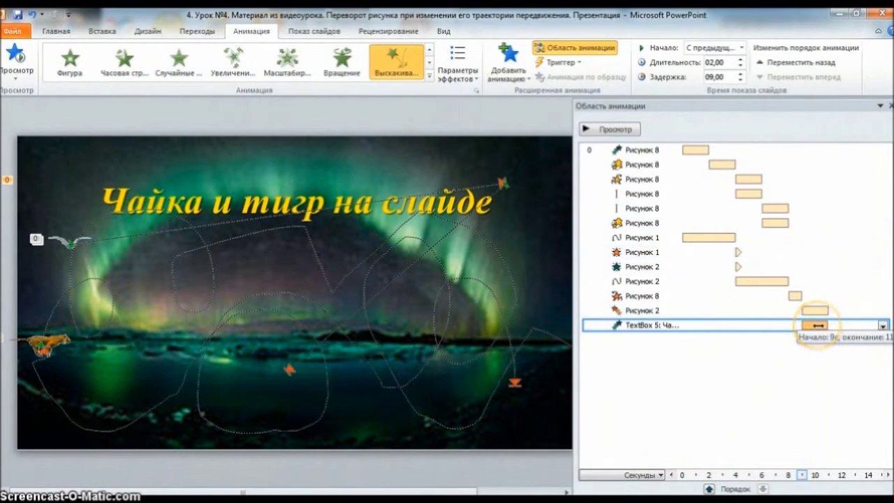
# Step: Move the title's entrance to start at 0 s instead of 9 s, then select the title box
pyautogui.press('Up')
pyautogui.press('Up')
pyautogui.press('Up')
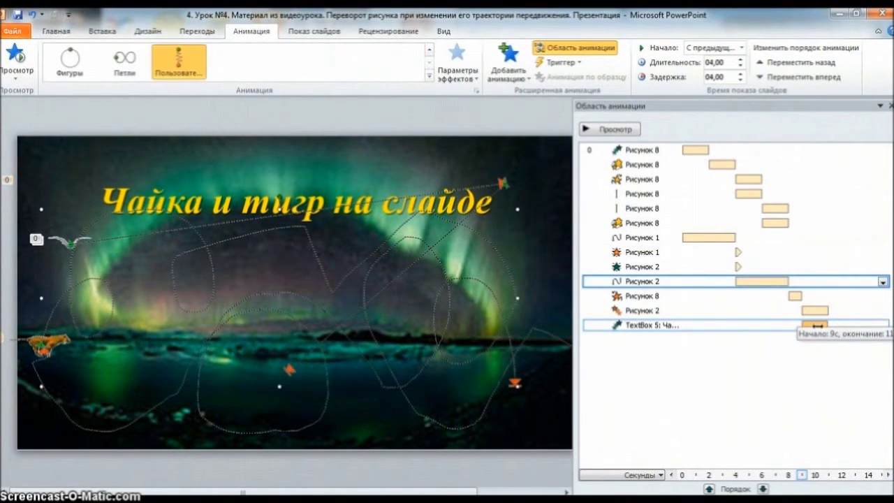
pyautogui.moveTo(816, 326); pyautogui.dragTo(691, 325)
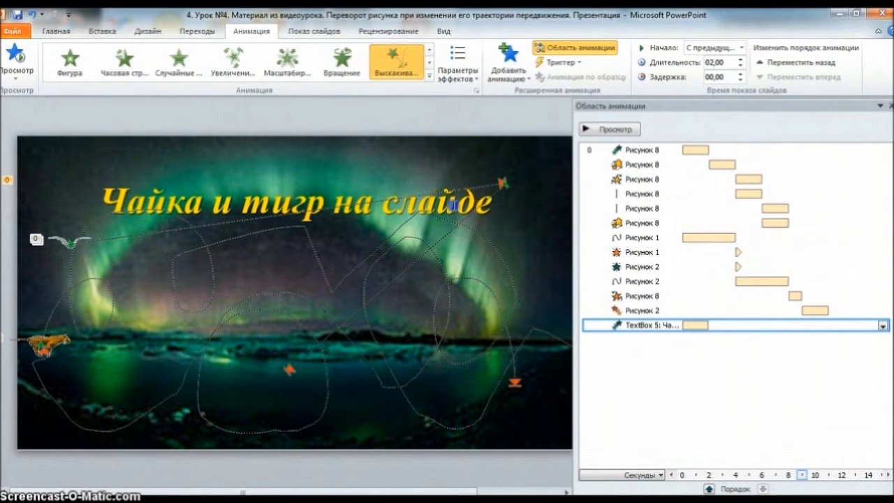
pyautogui.click(453, 204)
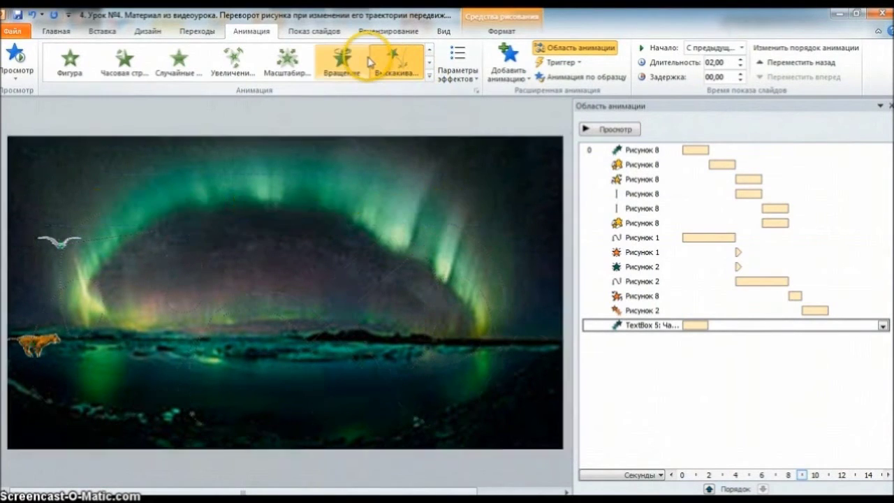
# Step: Add a Цветовая волна emphasis to the title, starting with the previous animation, and preview it
pyautogui.click(508, 59)
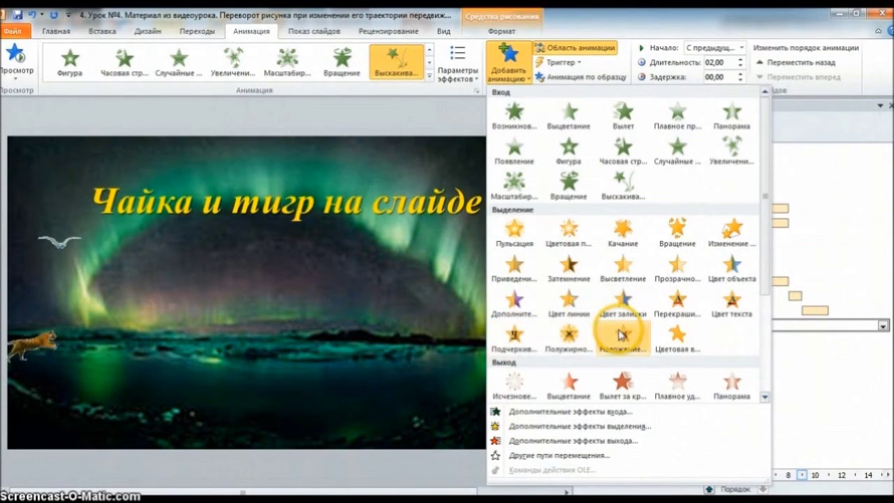
pyautogui.click(678, 335)
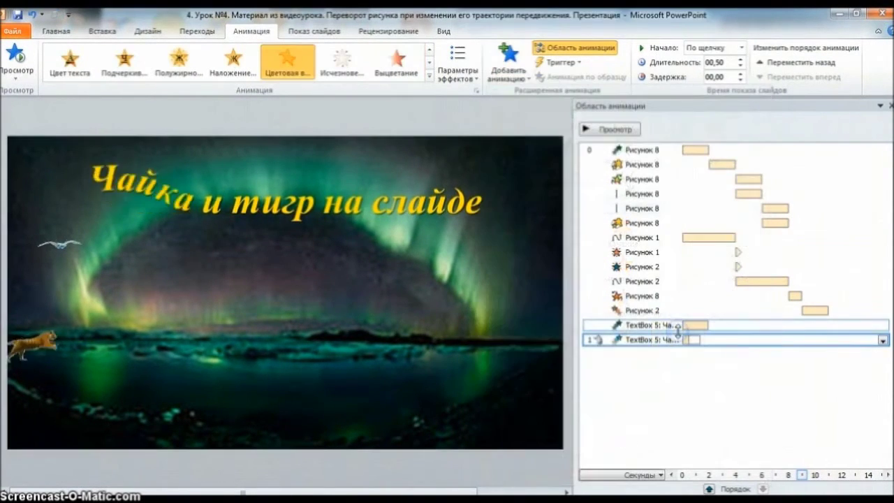
pyautogui.rightClick(726, 340)
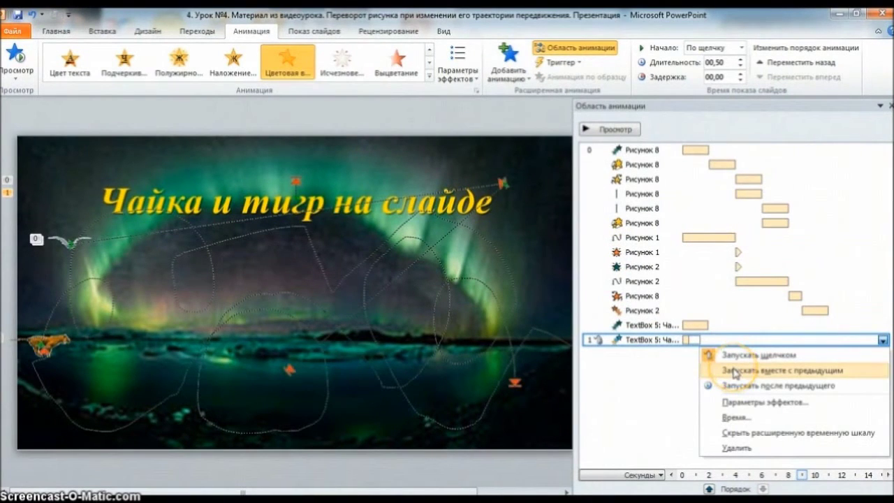
pyautogui.click(733, 370)
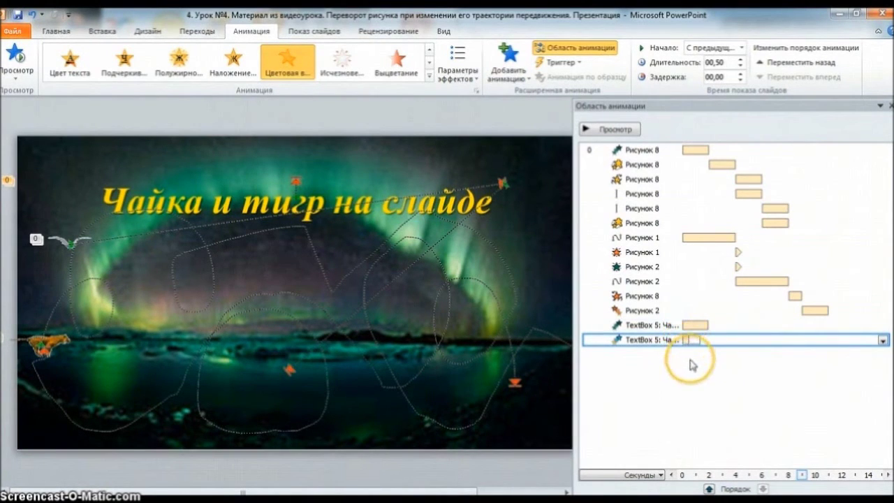
pyautogui.click(624, 129)
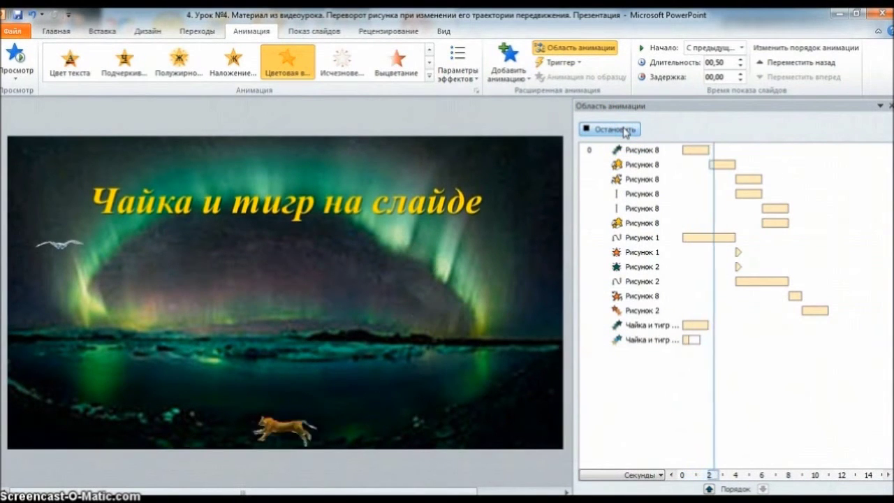
# Step: Extend the title's colour-wave bar to end at 2.0 s and check it in a preview
pyautogui.click(623, 129)
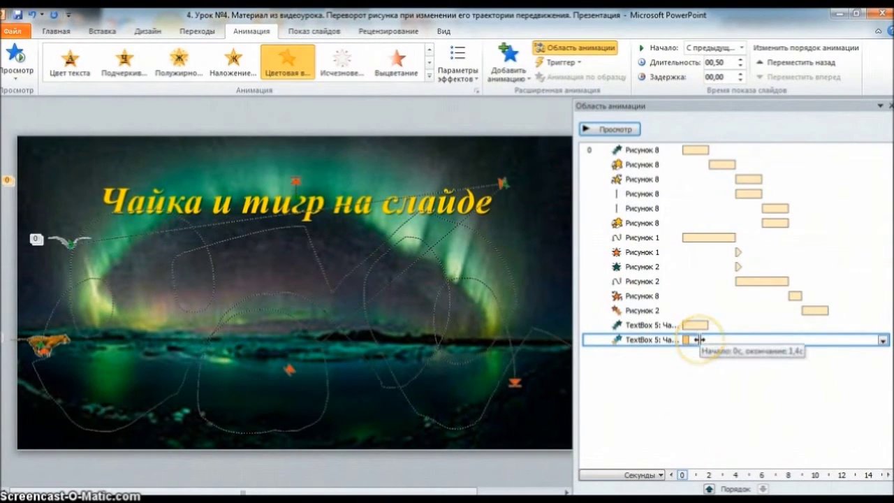
pyautogui.moveTo(696, 339); pyautogui.dragTo(703, 339)
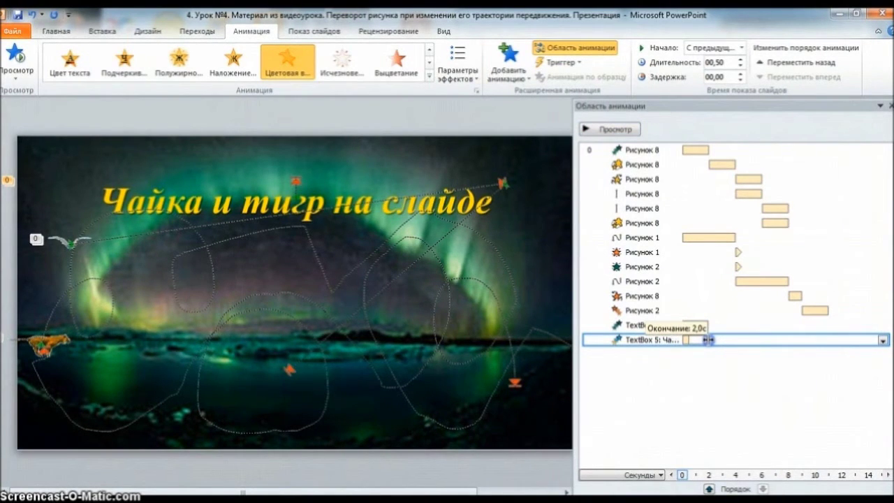
pyautogui.moveTo(707, 339); pyautogui.dragTo(707, 339)
pyautogui.click(708, 372)
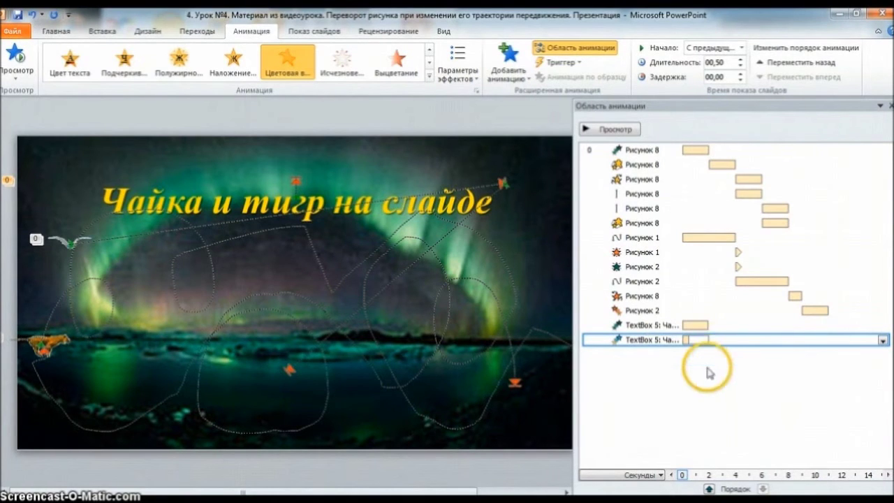
pyautogui.click(610, 131)
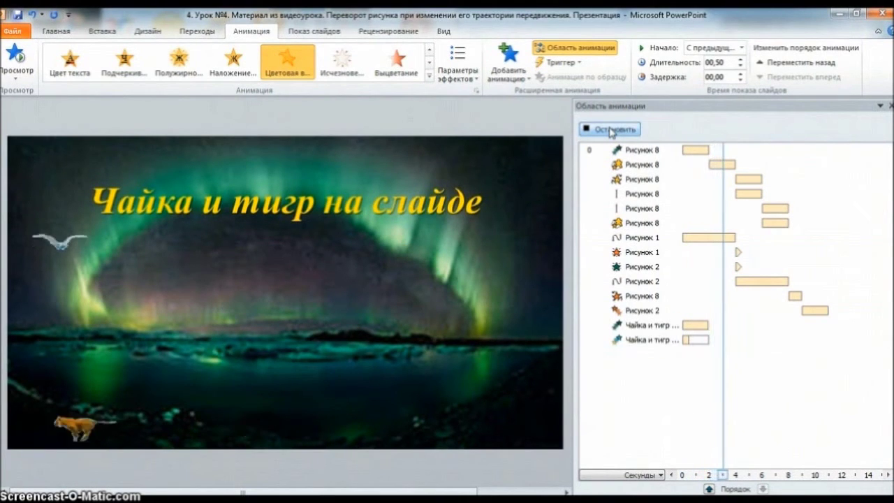
pyautogui.click(620, 288)
pyautogui.click(594, 128)
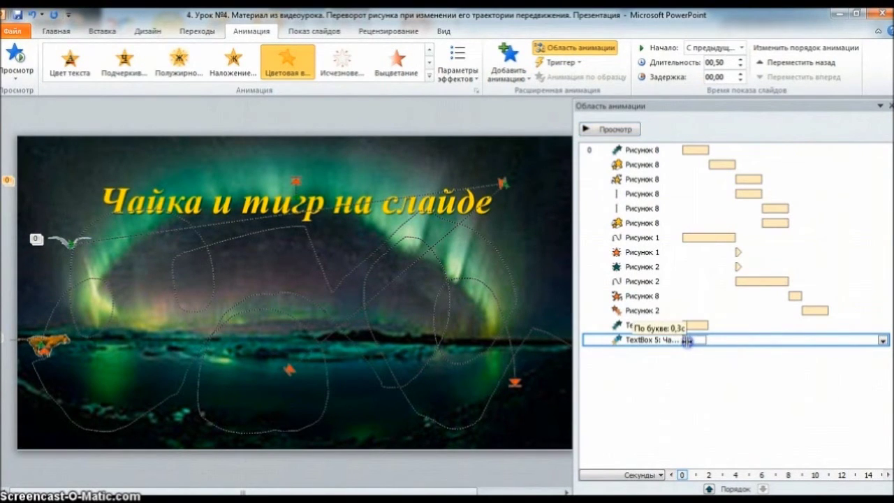
# Step: Retime the title's colour wave to a 00,30 duration and preview it
pyautogui.moveTo(682, 340); pyautogui.dragTo(704, 341)
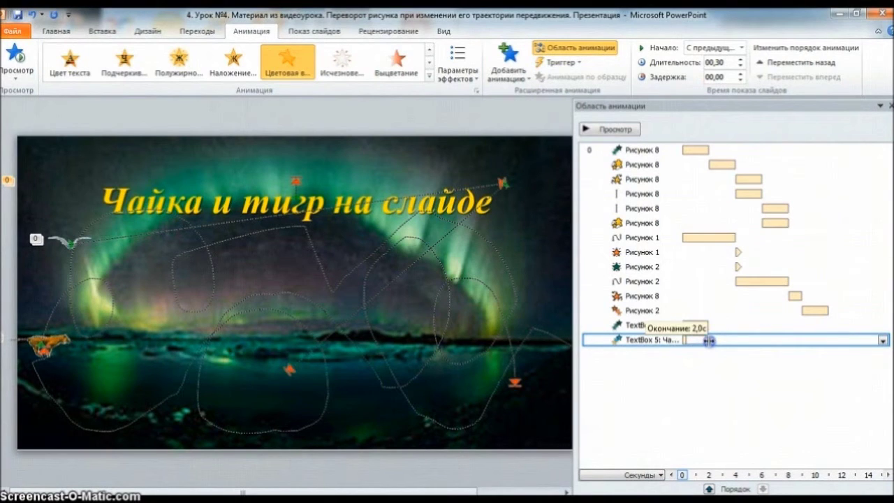
pyautogui.moveTo(708, 340); pyautogui.dragTo(709, 340)
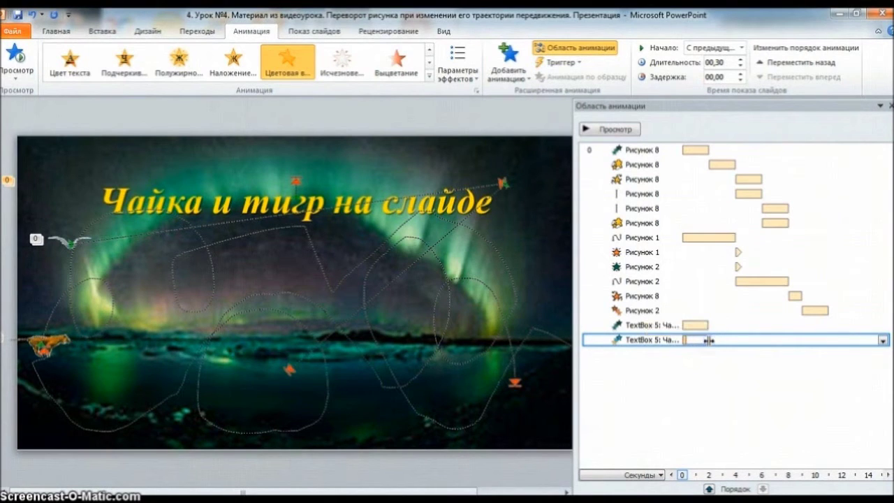
pyautogui.click(627, 131)
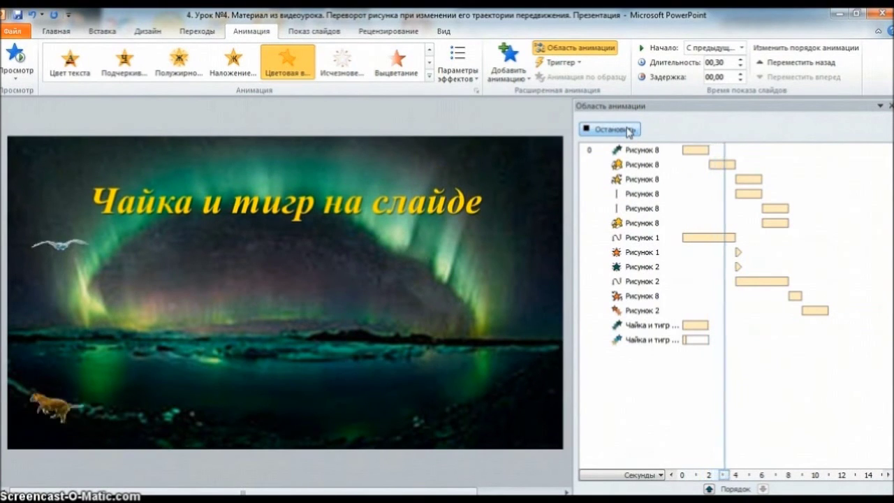
pyautogui.click(628, 130)
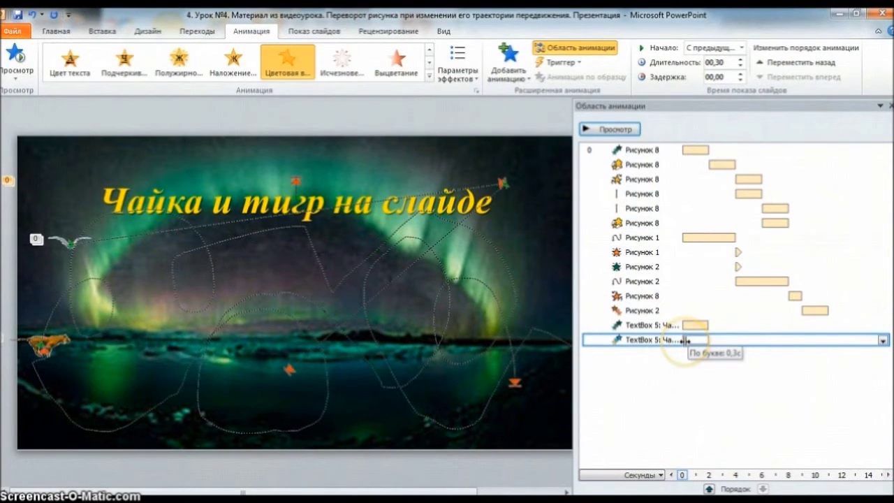
# Step: Shorten the colour-wave duration to 00,20 and preview again
pyautogui.moveTo(684, 340); pyautogui.dragTo(685, 341)
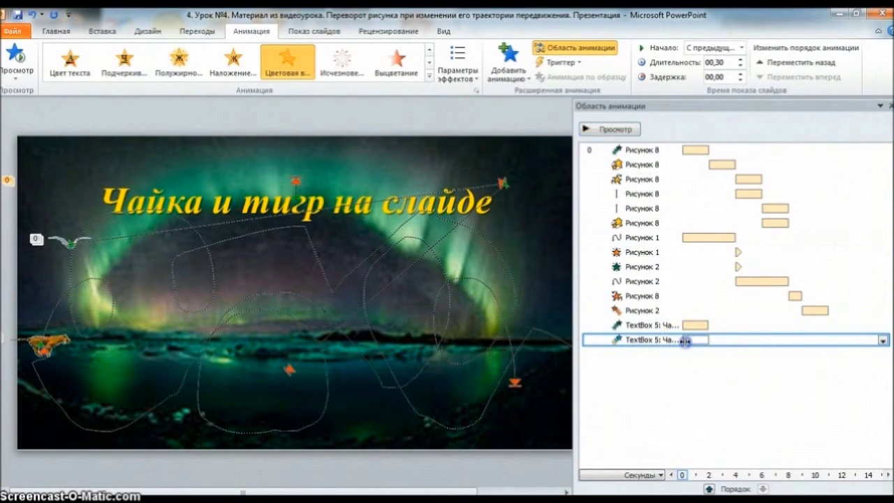
pyautogui.moveTo(685, 341); pyautogui.dragTo(705, 341)
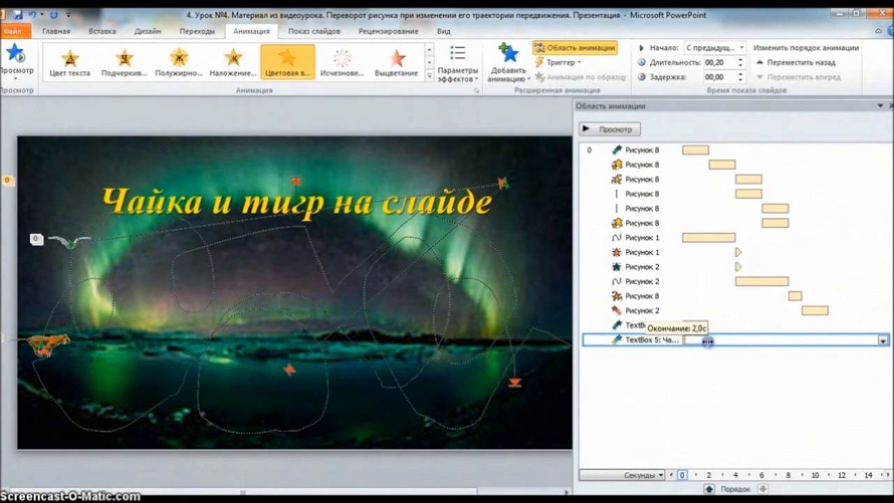
pyautogui.moveTo(707, 340); pyautogui.dragTo(707, 341)
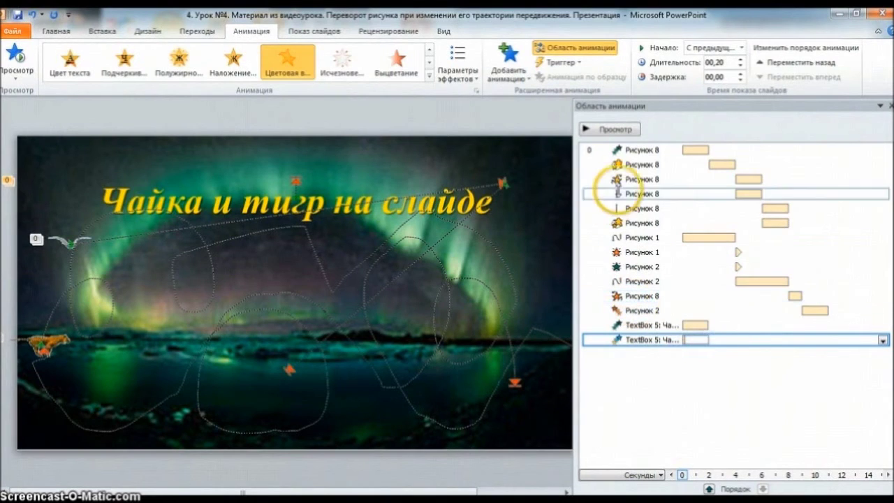
pyautogui.click(615, 130)
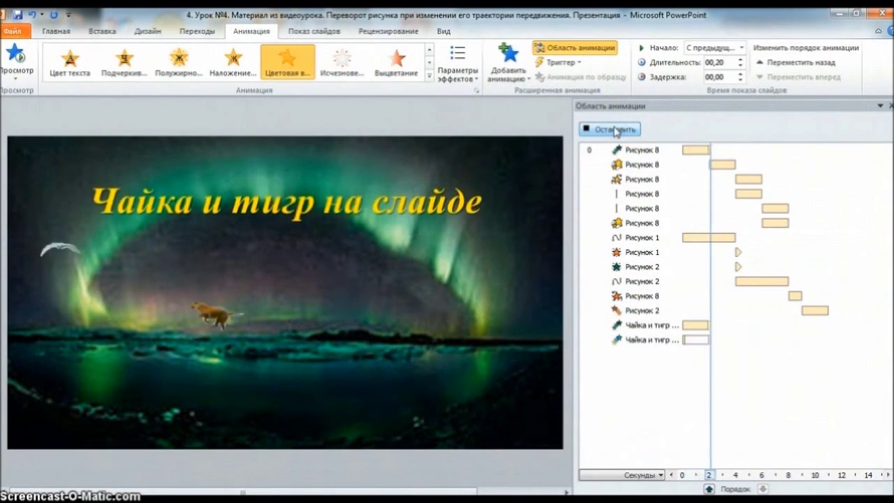
pyautogui.click(615, 130)
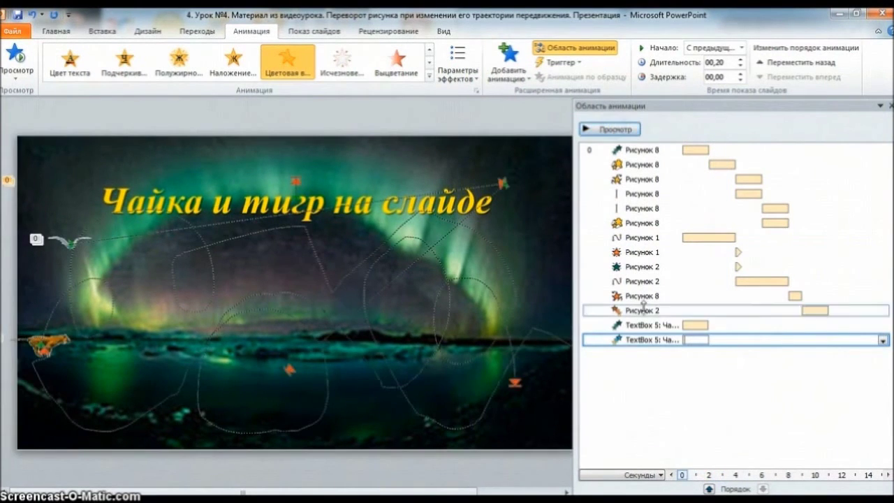
# Step: Adjust the title's letter-by-letter animation to end at 2.1 s and start a preview
pyautogui.click(672, 347)
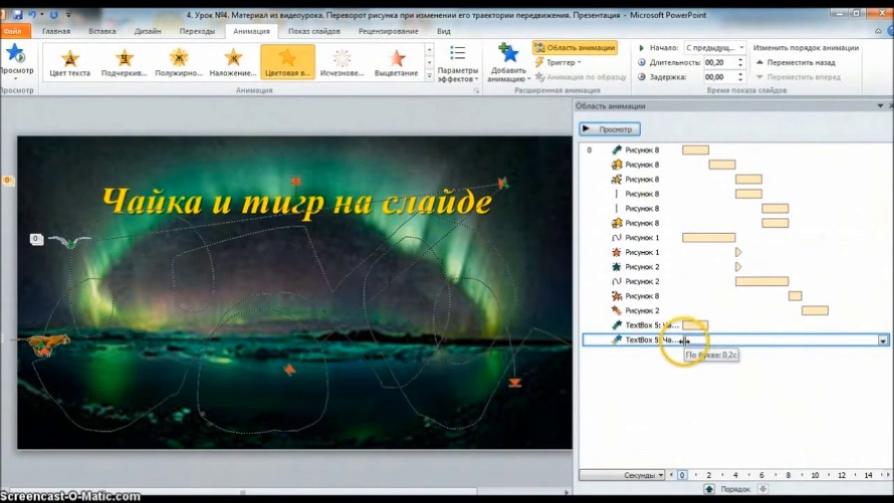
pyautogui.moveTo(685, 340); pyautogui.dragTo(685, 340)
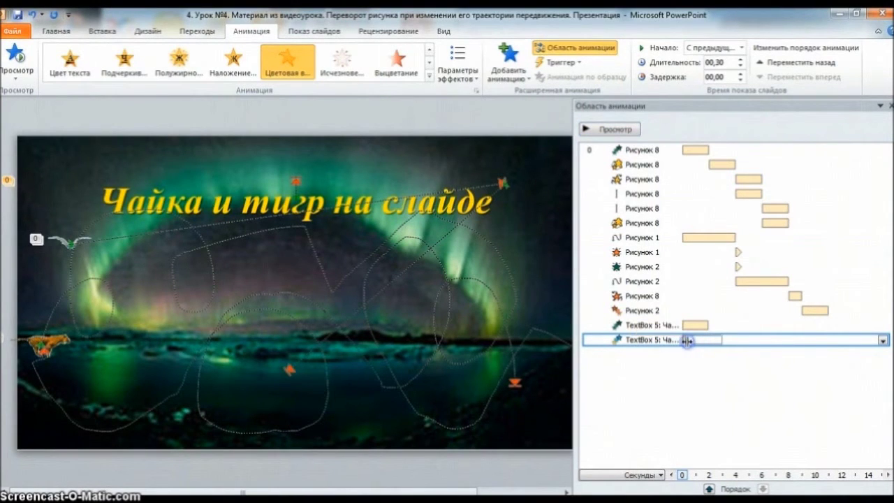
pyautogui.moveTo(686, 340); pyautogui.dragTo(687, 342)
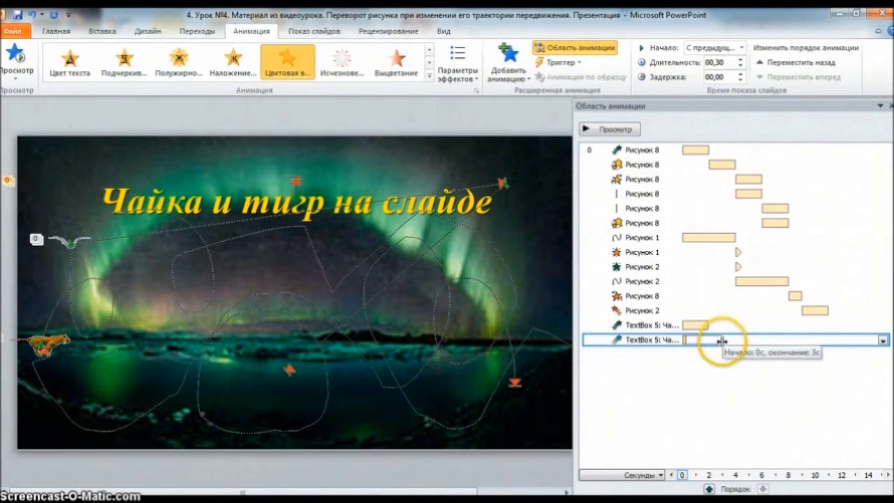
pyautogui.moveTo(721, 341); pyautogui.dragTo(718, 341)
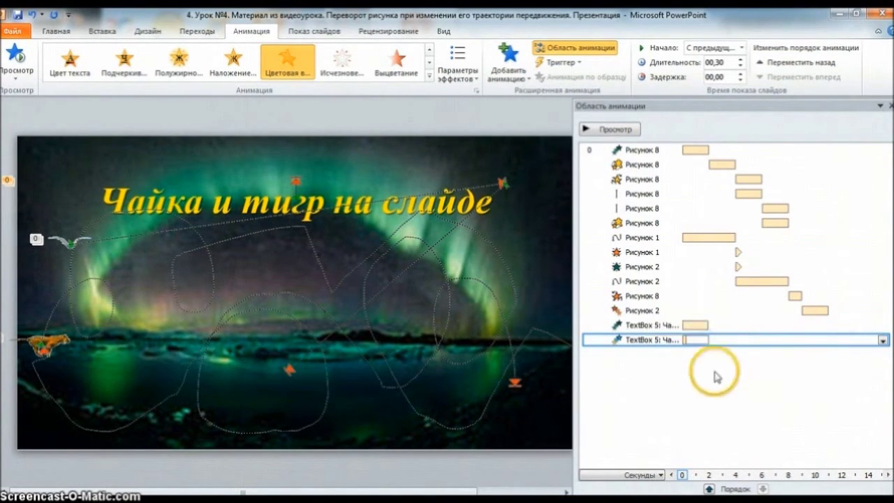
pyautogui.click(688, 338)
pyautogui.click(611, 130)
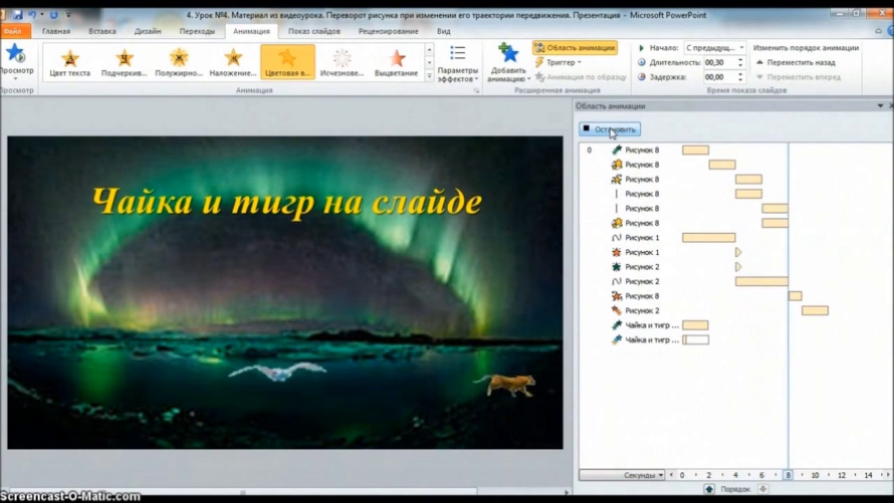
# Step: Stop the preview and drag the start of the gull's Линии motion path slightly left
pyautogui.click(610, 129)
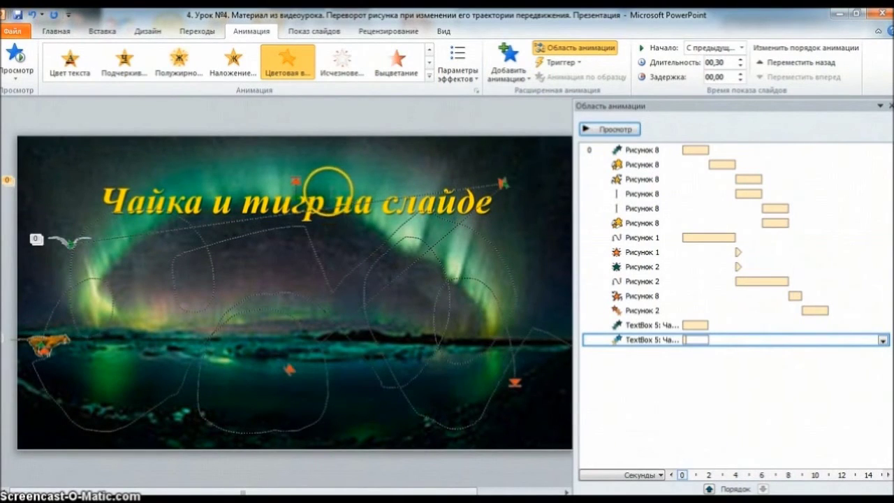
pyautogui.click(325, 201)
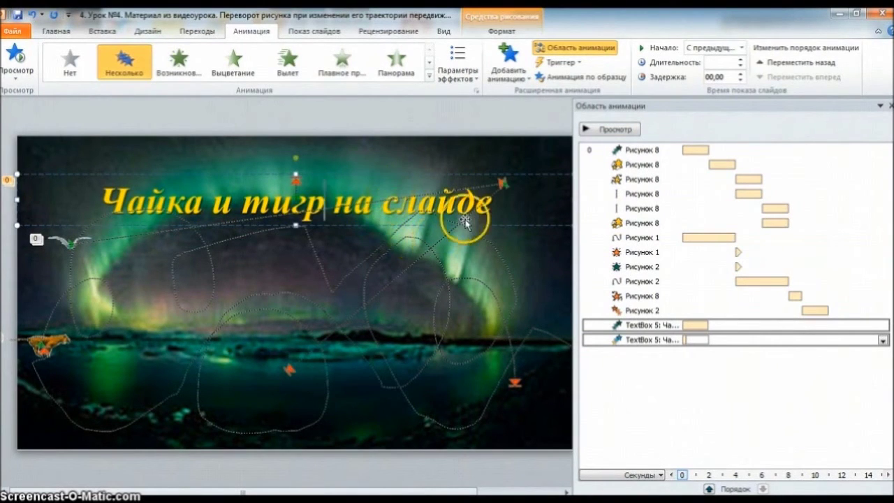
pyautogui.click(498, 232)
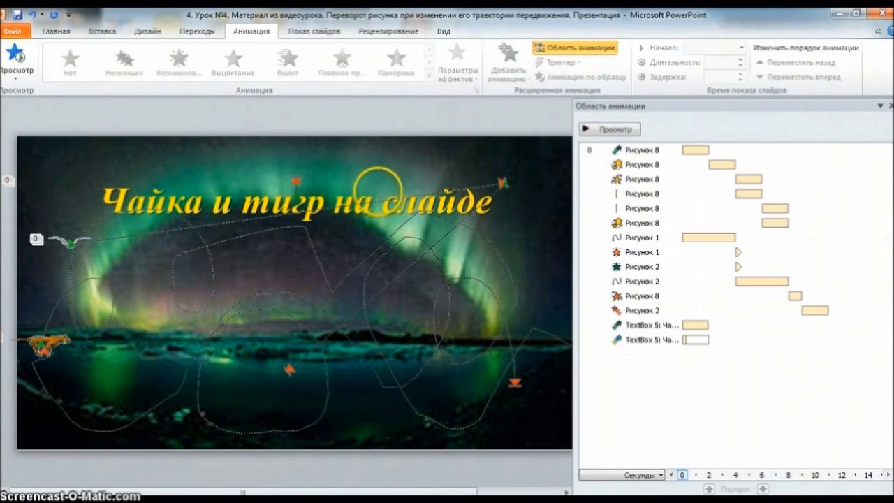
pyautogui.click(375, 200)
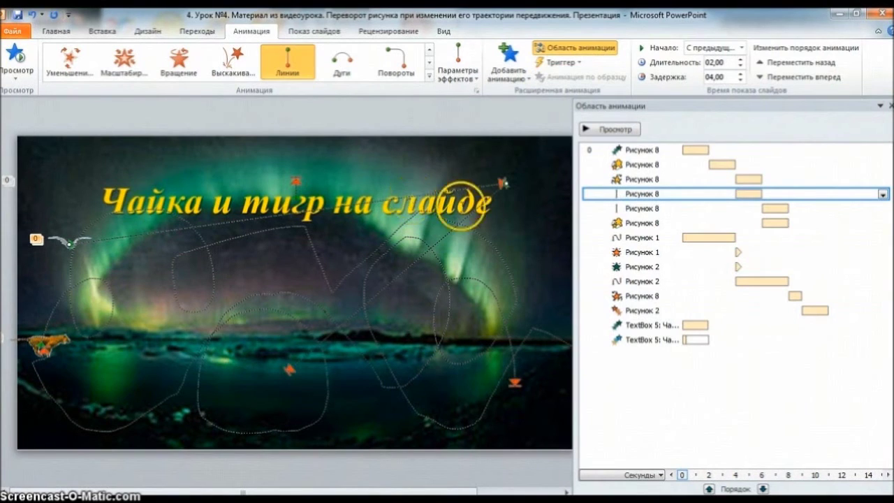
pyautogui.moveTo(455, 188); pyautogui.dragTo(444, 184)
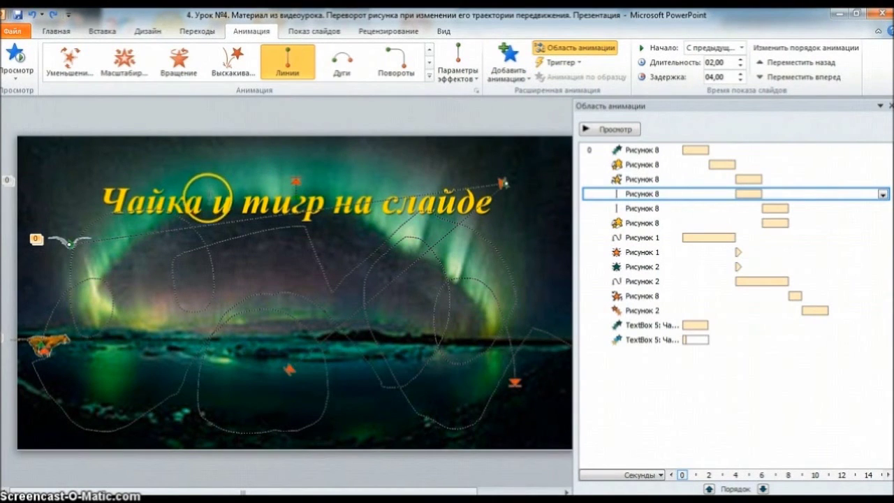
pyautogui.click(208, 199)
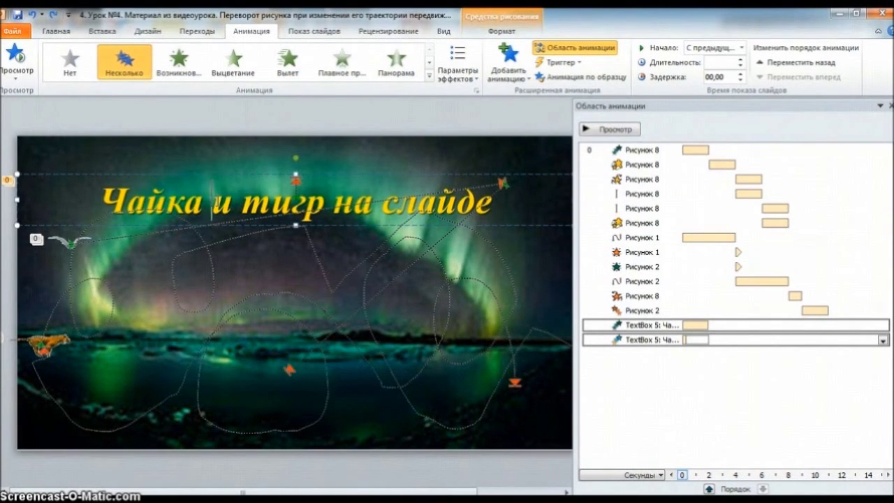
# Step: Break the title after 'Чайка и тигр' so the second line begins with 'передвигаются'
pyautogui.click(332, 201)
pyautogui.press('BackSpace')
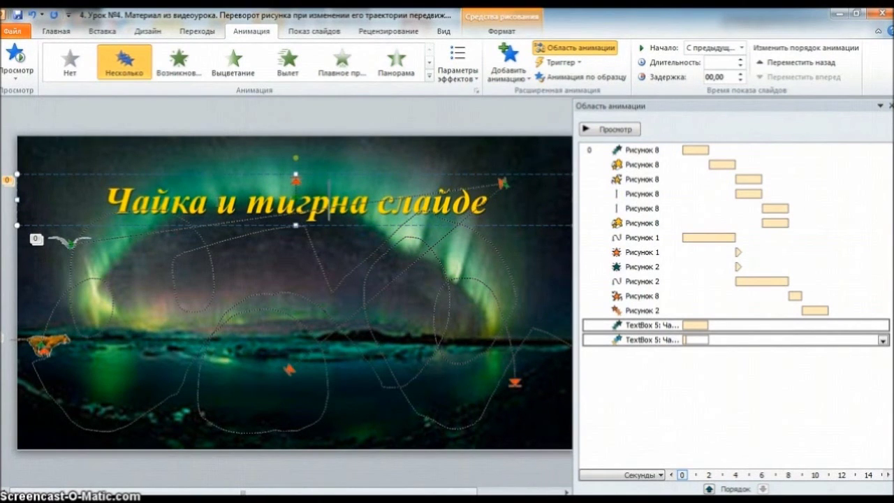
pyautogui.press('Return')
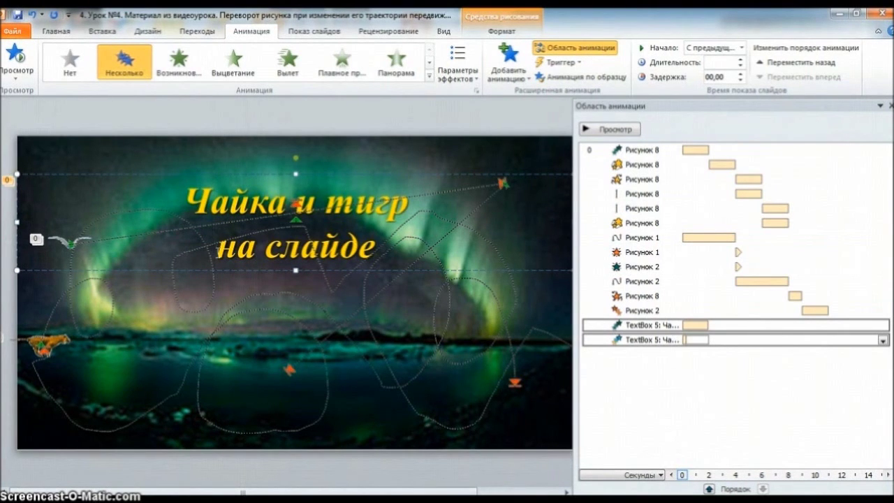
pyautogui.write('пере')
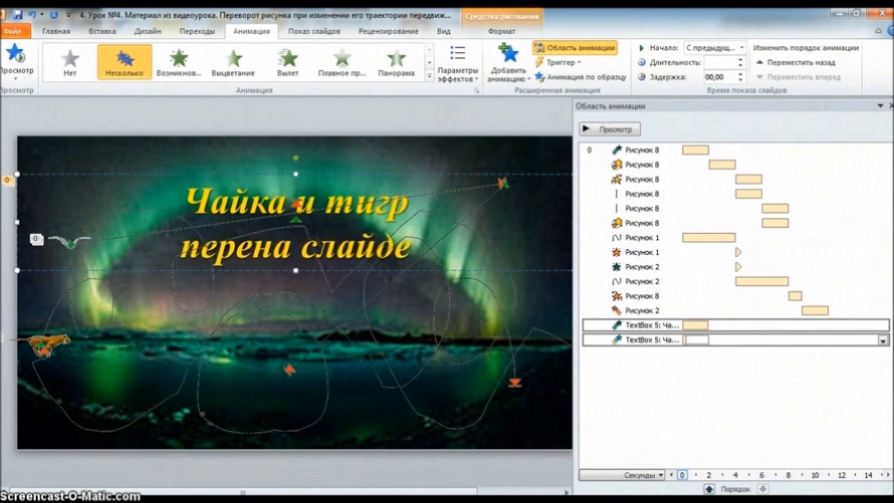
pyautogui.write('дви')
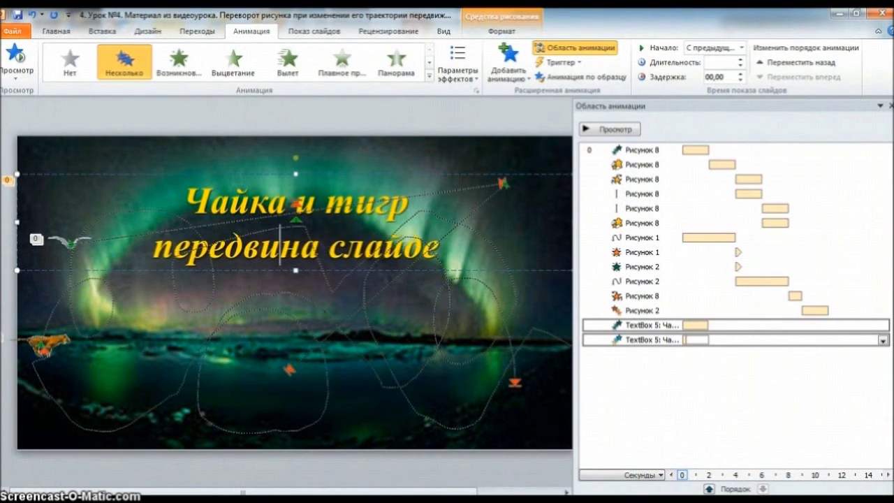
pyautogui.write('гают')
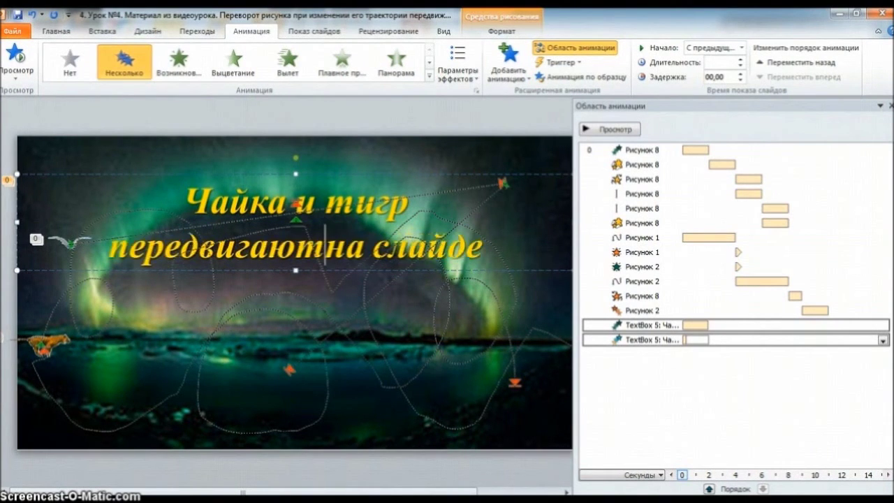
pyautogui.write('ся')
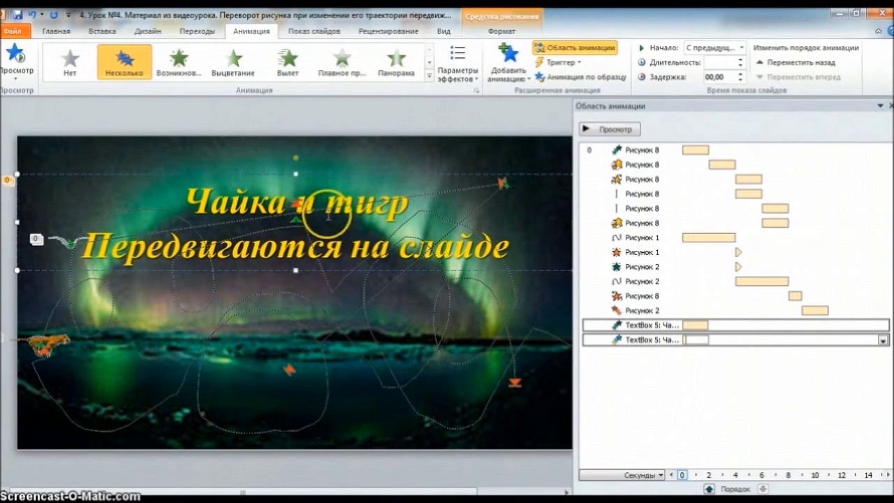
# Step: Shorten the title's letter-by-letter animation to end at 2.5 s and preview the result
pyautogui.click(613, 130)
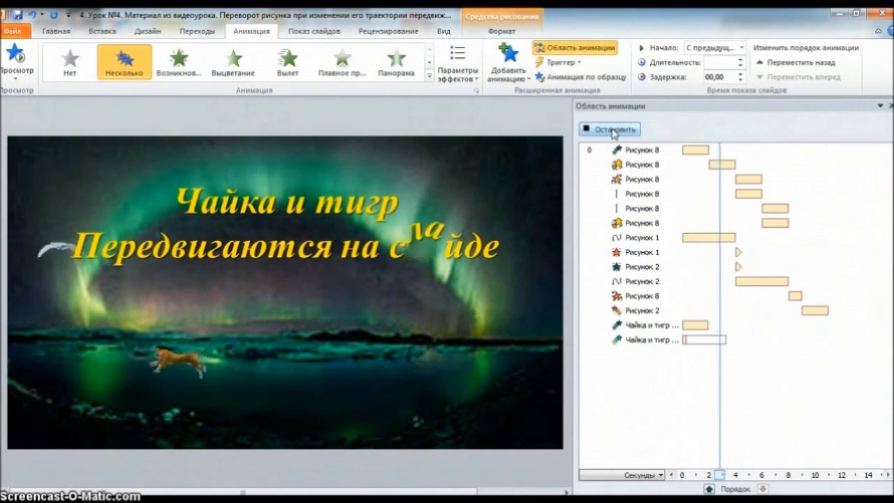
pyautogui.click(613, 130)
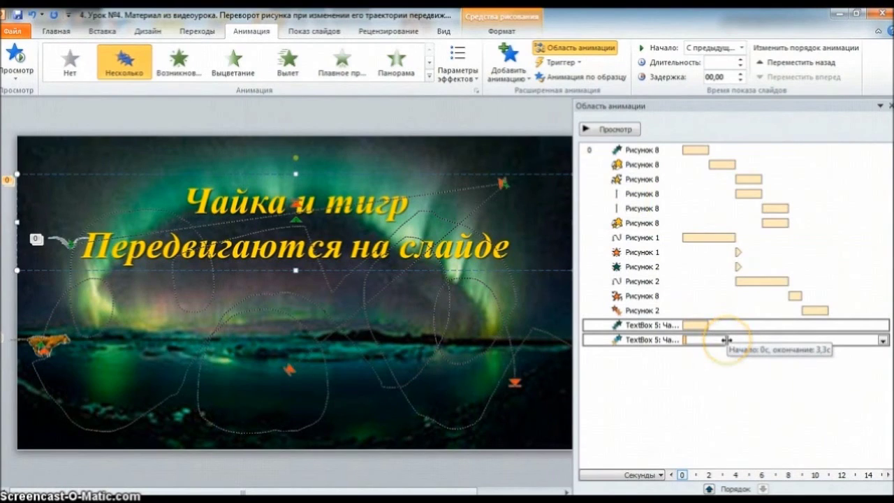
pyautogui.moveTo(726, 340); pyautogui.dragTo(710, 340)
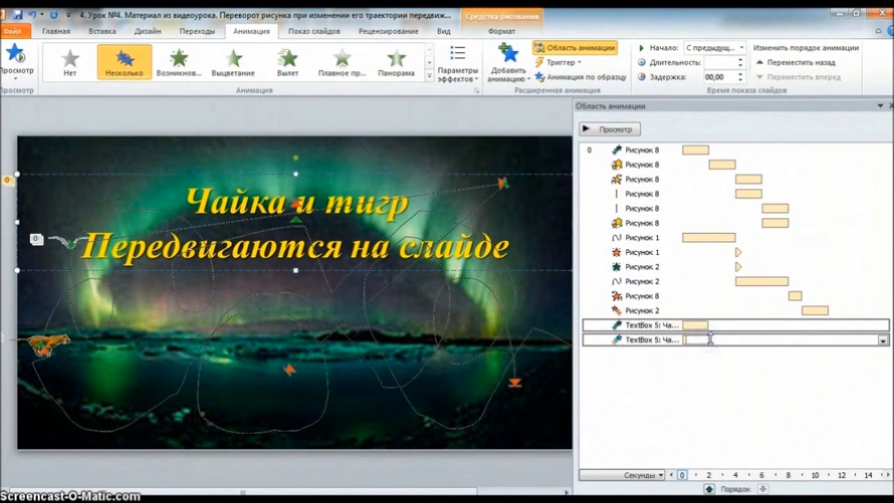
pyautogui.click(605, 128)
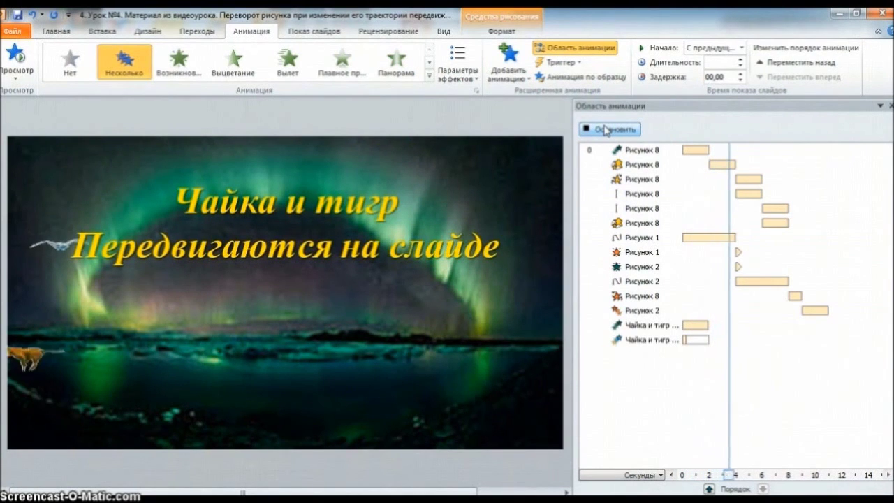
pyautogui.click(605, 129)
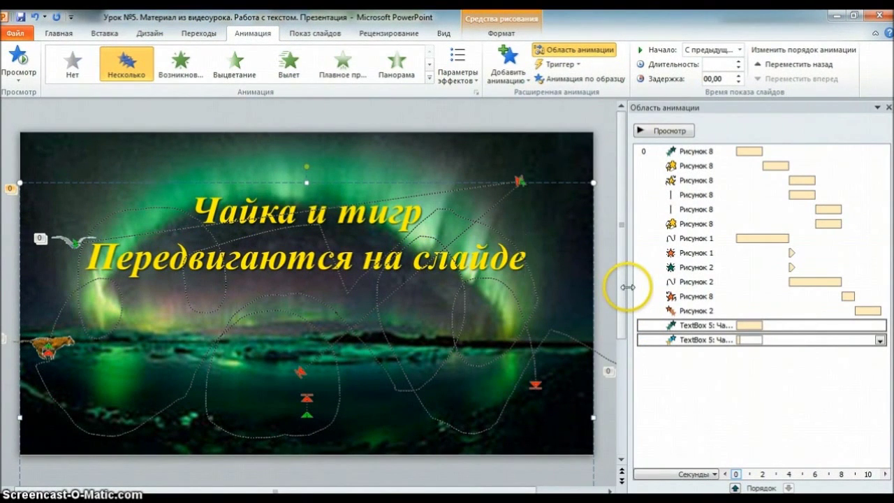
# Step: Widen the Animation Pane timeline and preview the slide's six title effects
pyautogui.moveTo(627, 287); pyautogui.dragTo(504, 293)
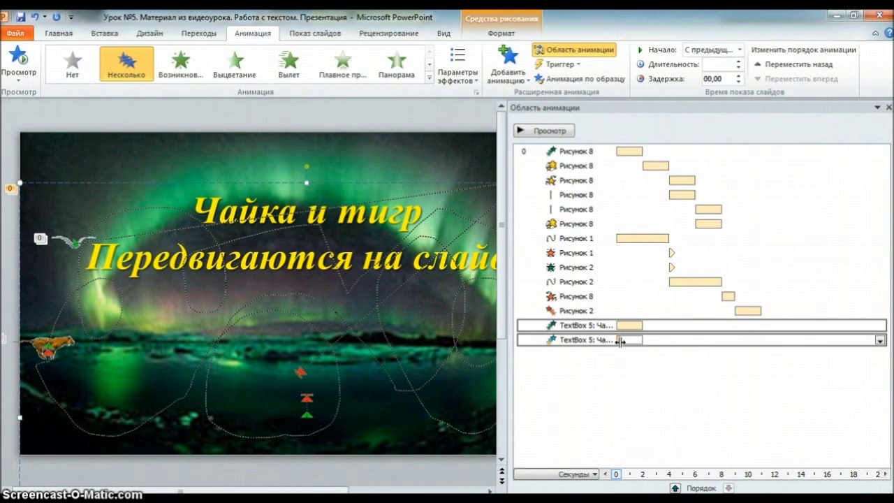
pyautogui.click(619, 340)
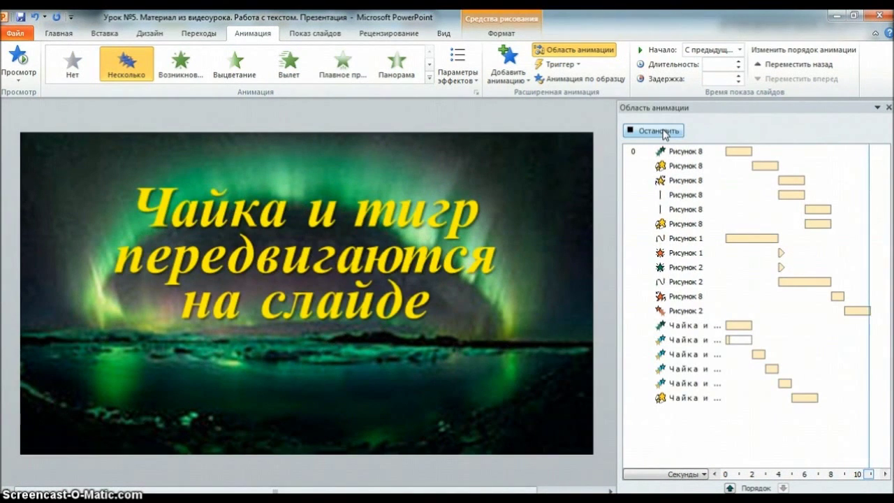
pyautogui.click(664, 135)
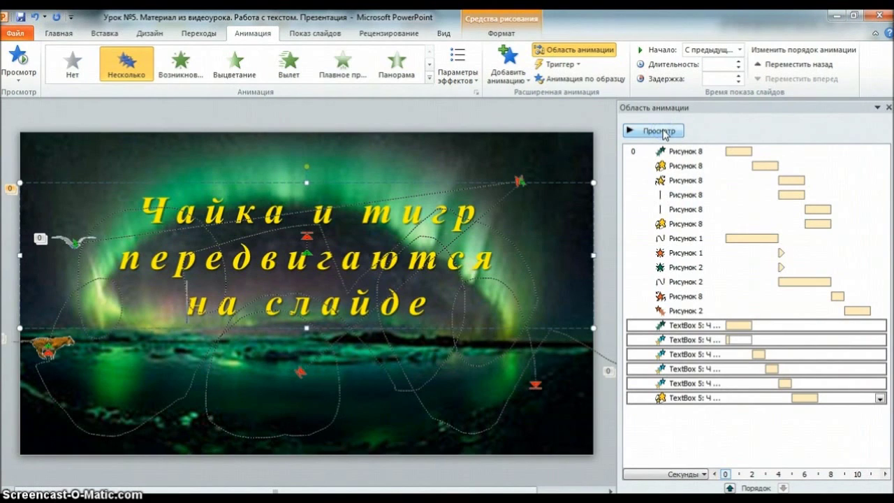